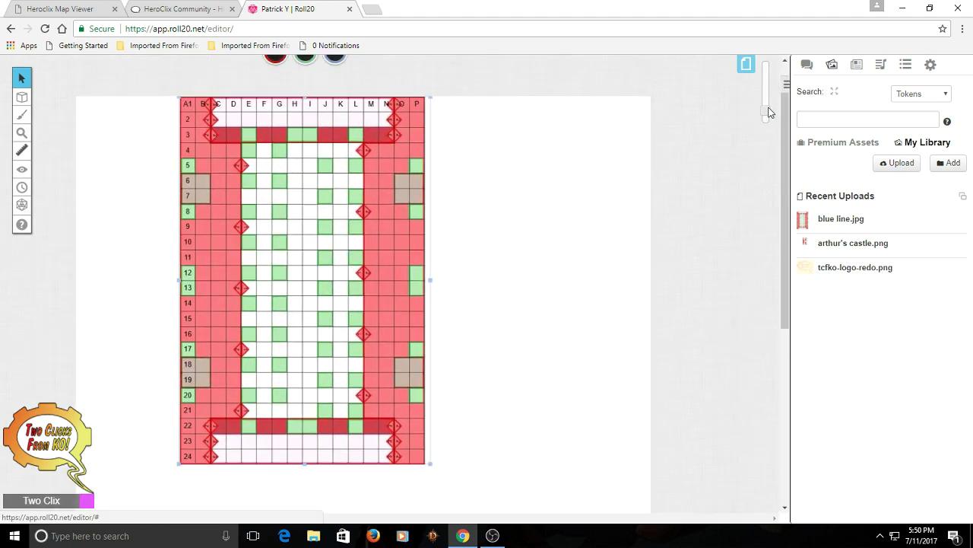
Move the grid map from the token layer to another layer, then switch to the HeroClix Community tab.
click(589, 247)
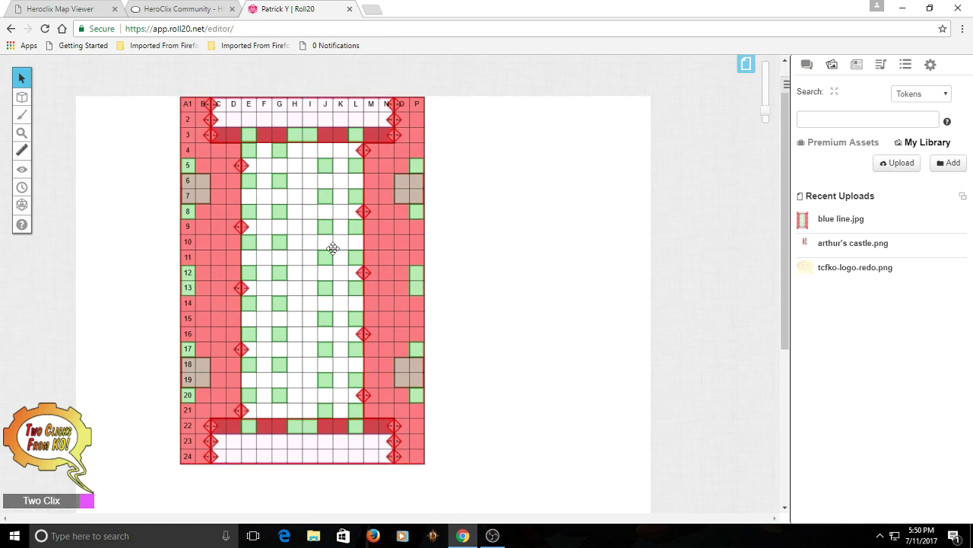
scroll(333, 248, down, 1)
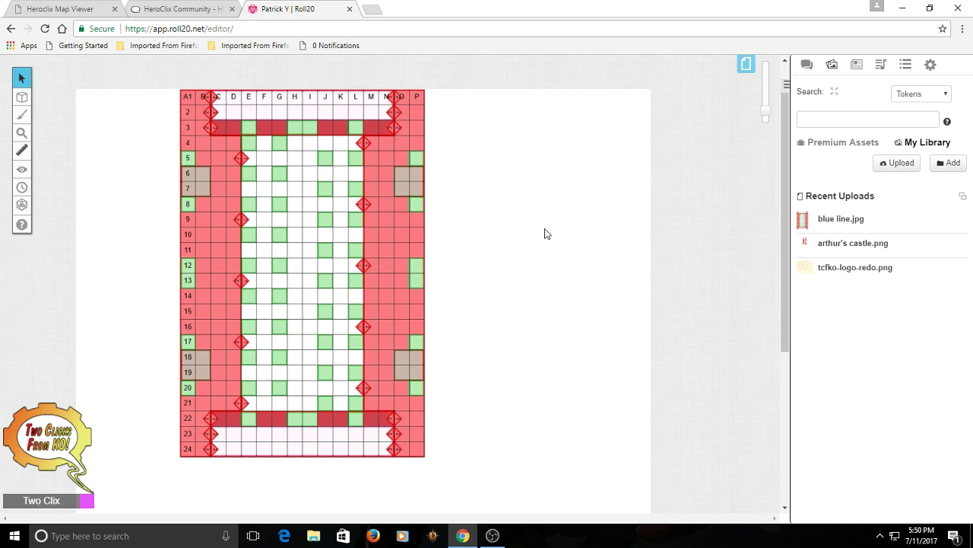
right_click(359, 221)
mouse_move(371, 219)
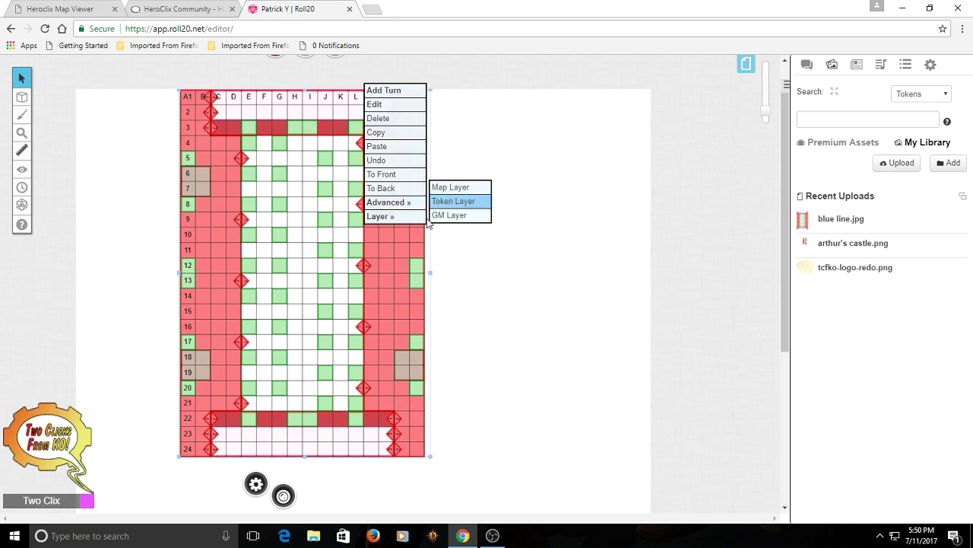
click(441, 217)
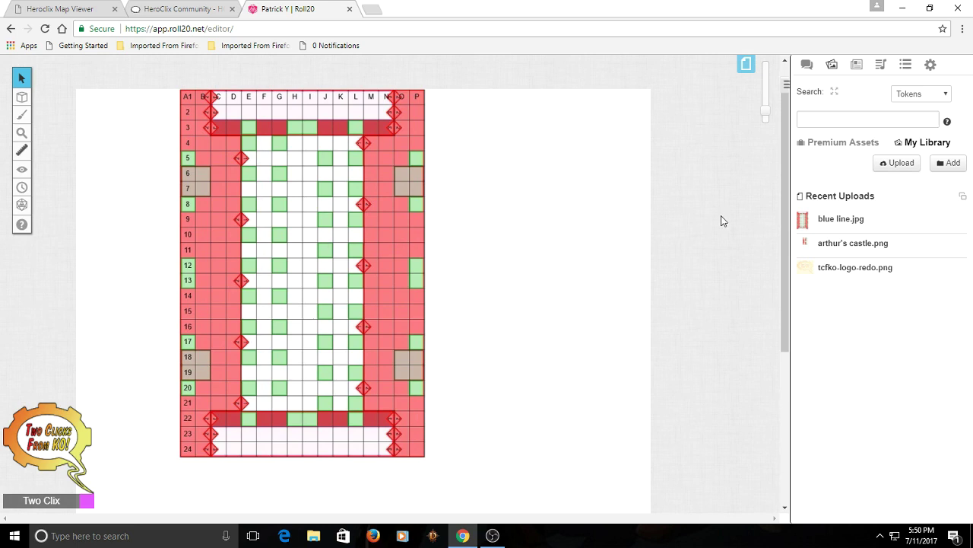
drag(884, 213, 643, 323)
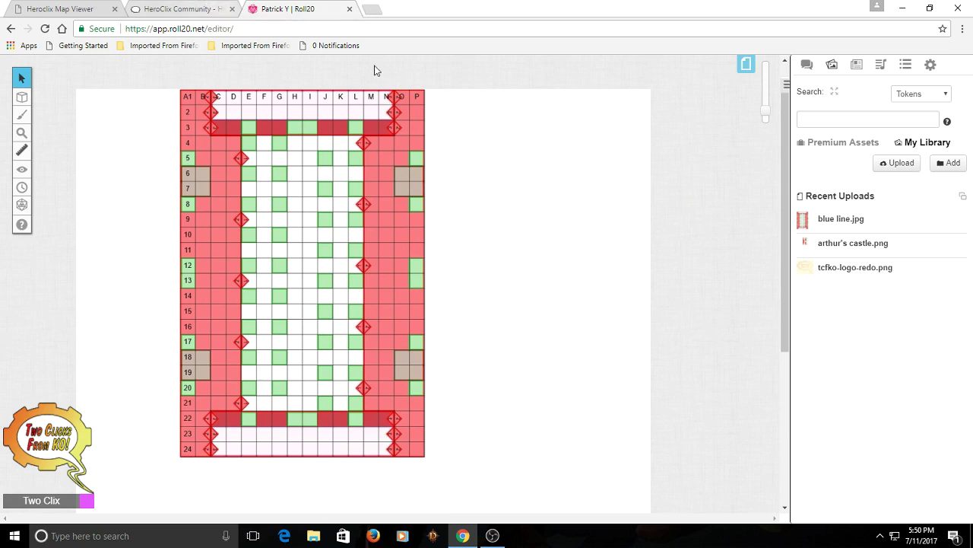
click(213, 11)
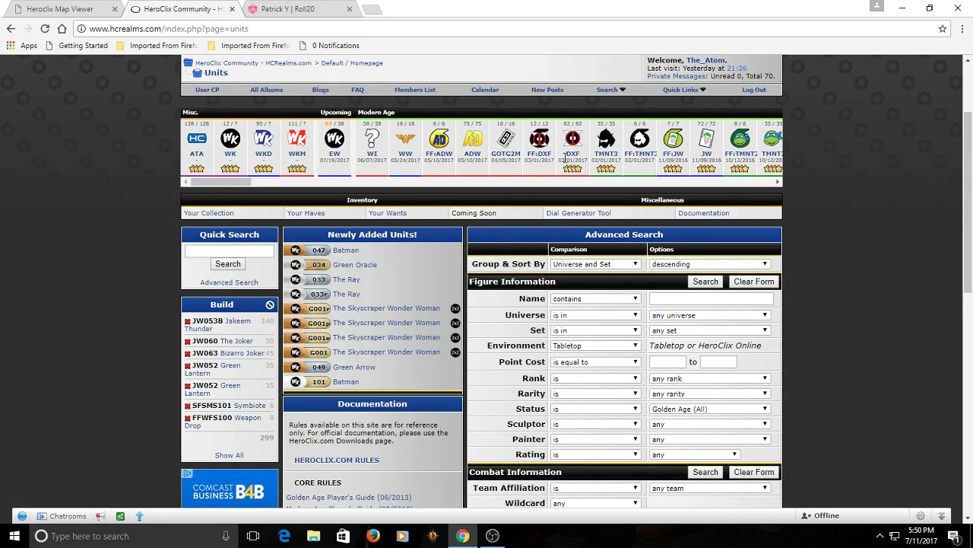
Open The Joker unit card from the Build list and view its figure image.
click(286, 9)
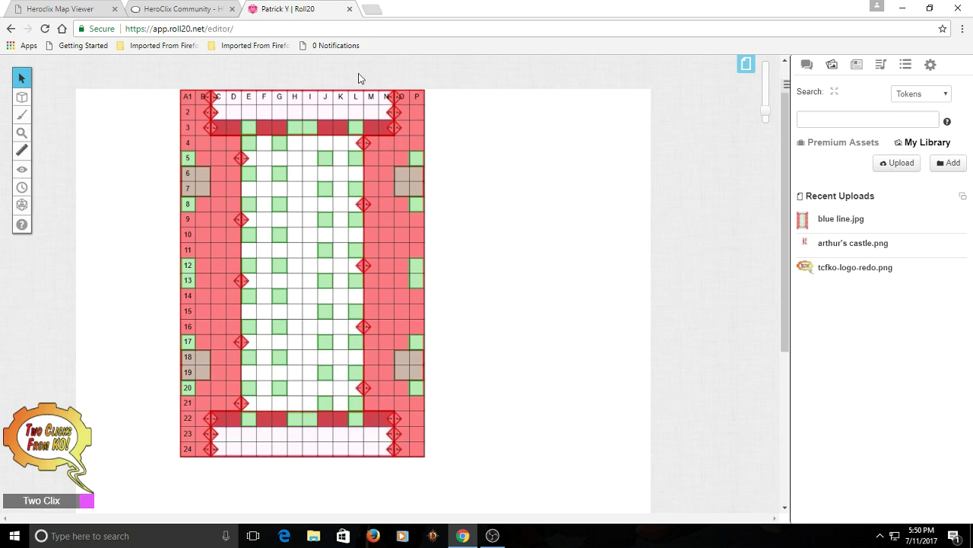
click(175, 10)
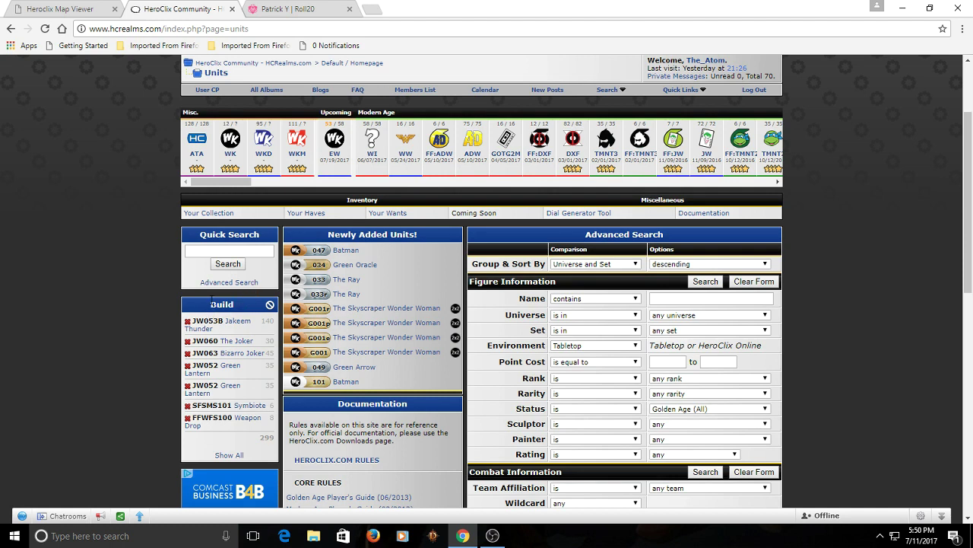
drag(210, 305, 274, 445)
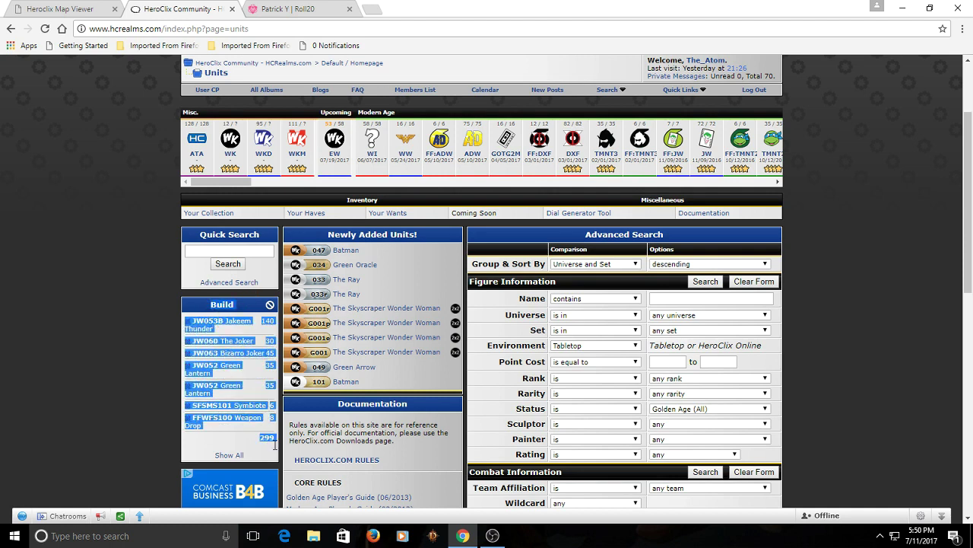
click(273, 441)
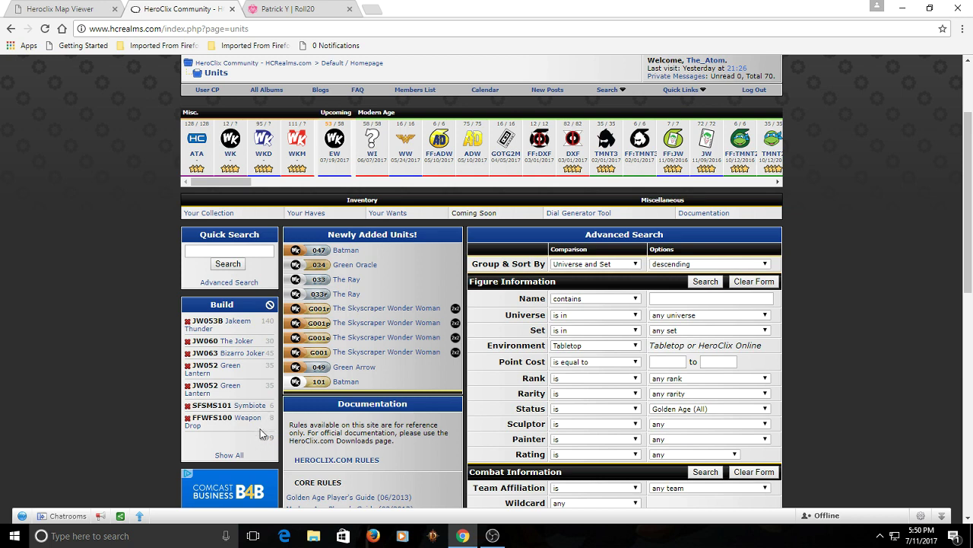
click(247, 341)
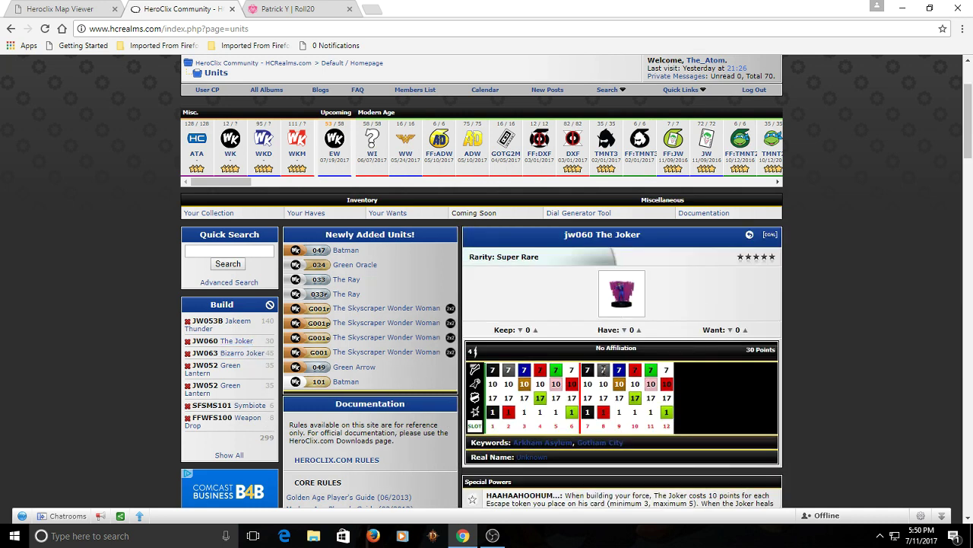
click(630, 295)
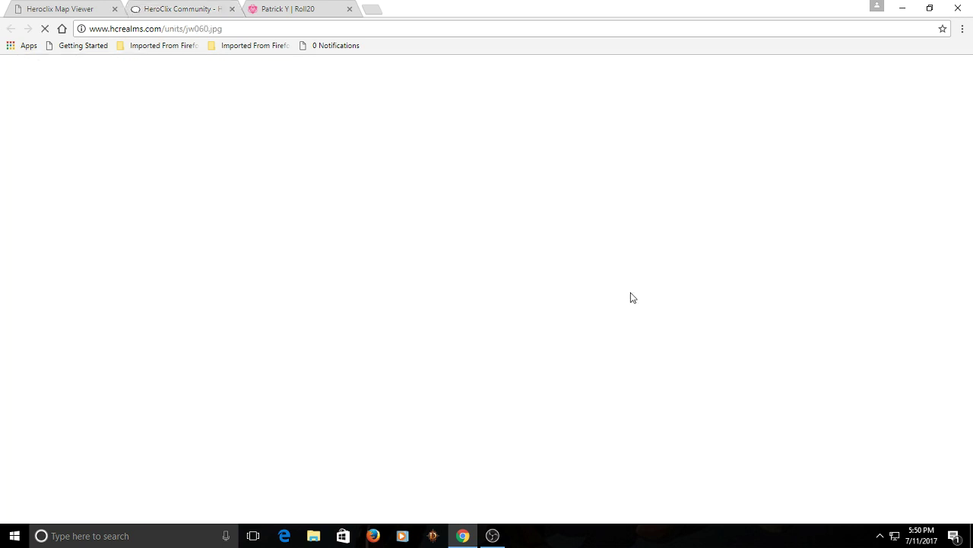
Save the Joker figure image as jw060 in the Roll 20 images folder, then return to Roll20.
click(225, 9)
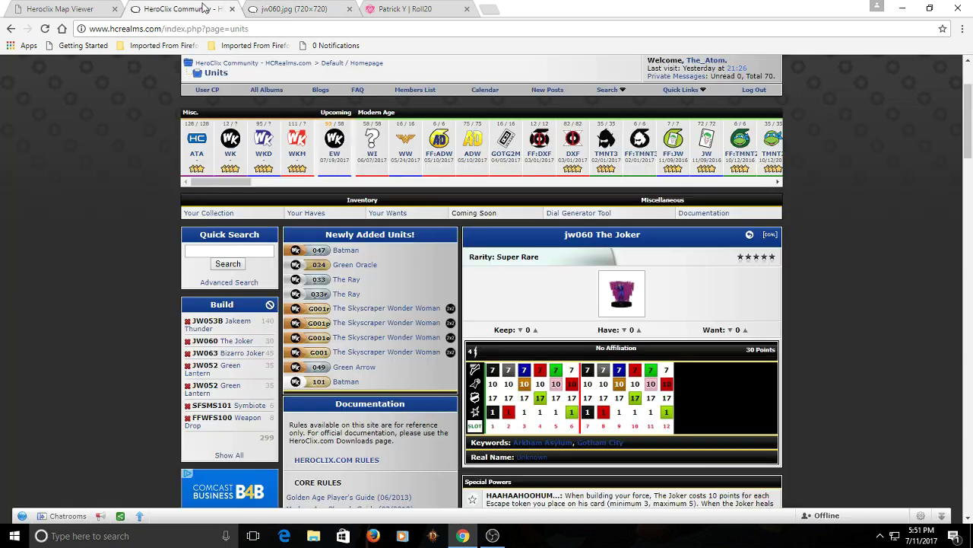
click(242, 341)
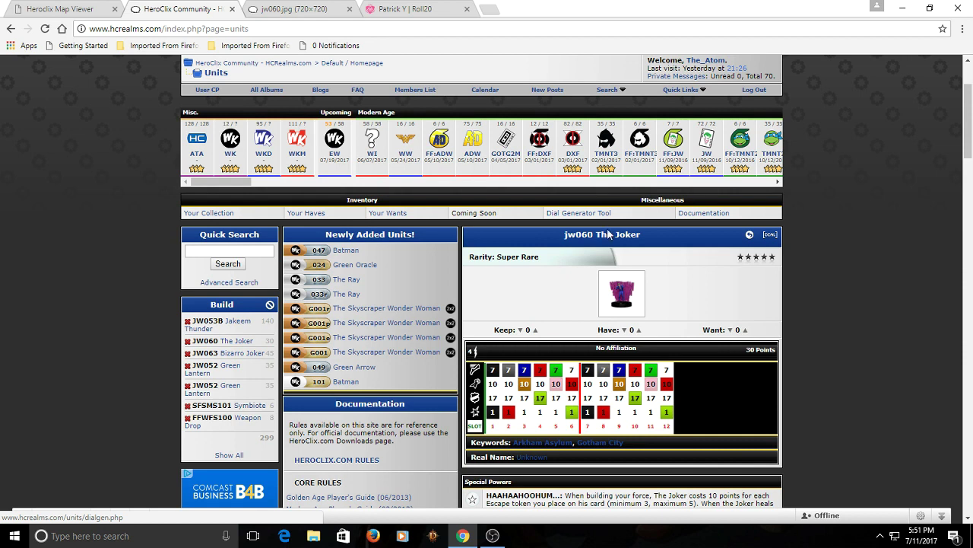
click(310, 10)
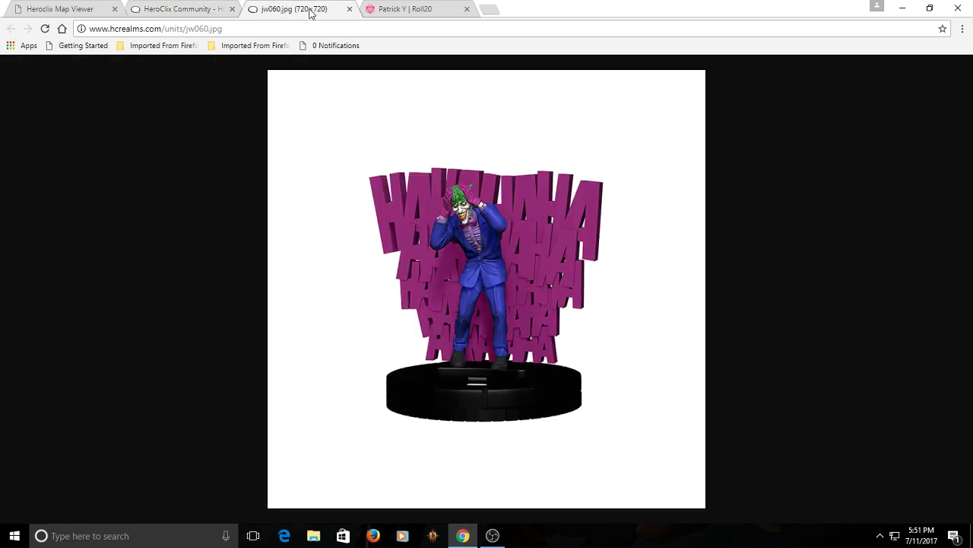
right_click(480, 214)
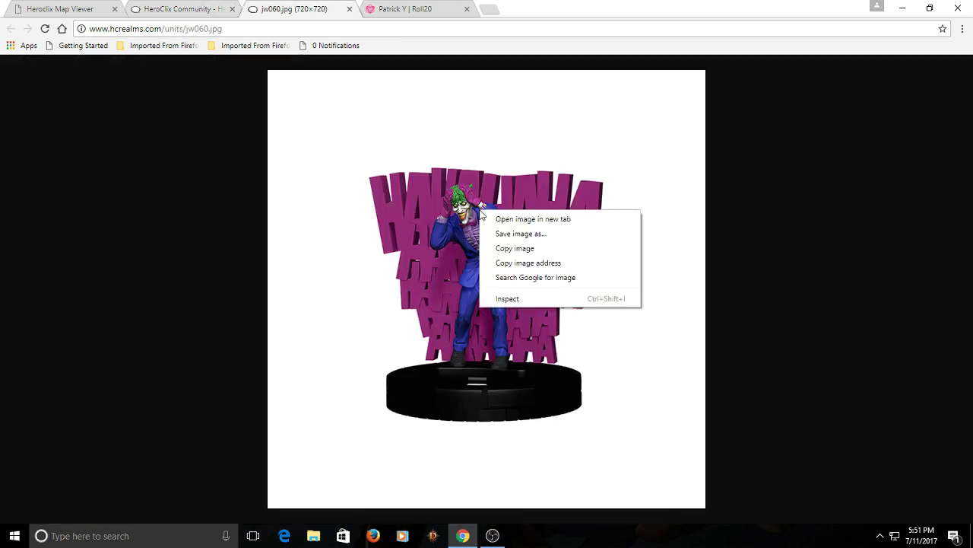
click(521, 233)
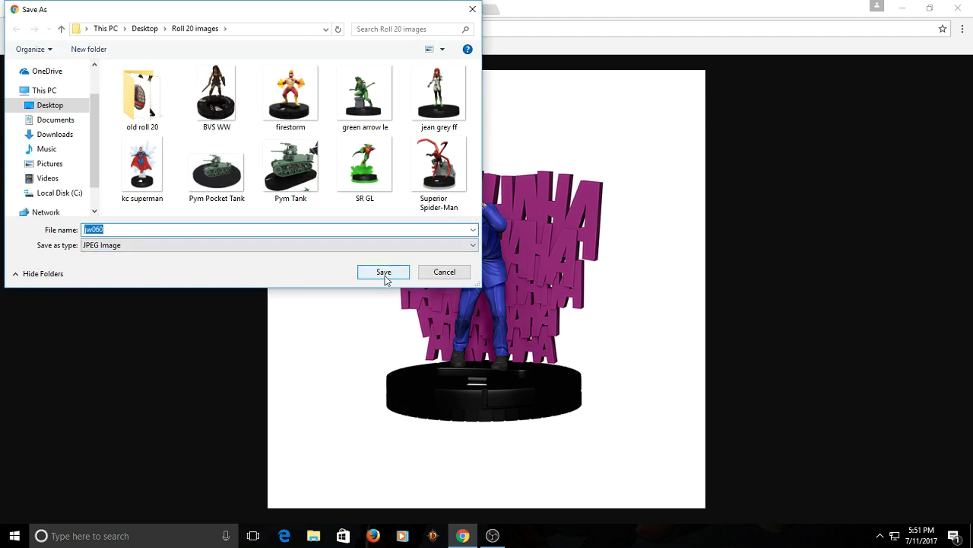
click(386, 275)
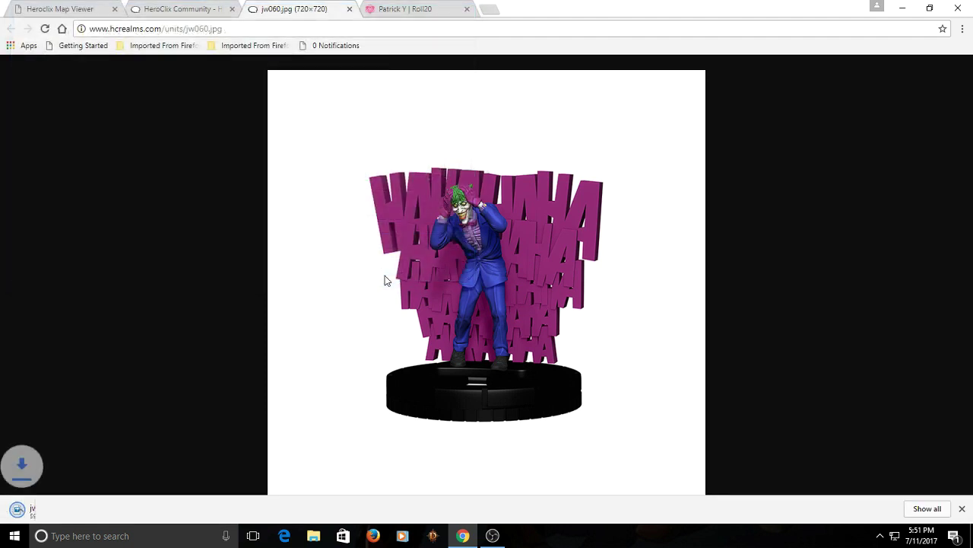
click(962, 508)
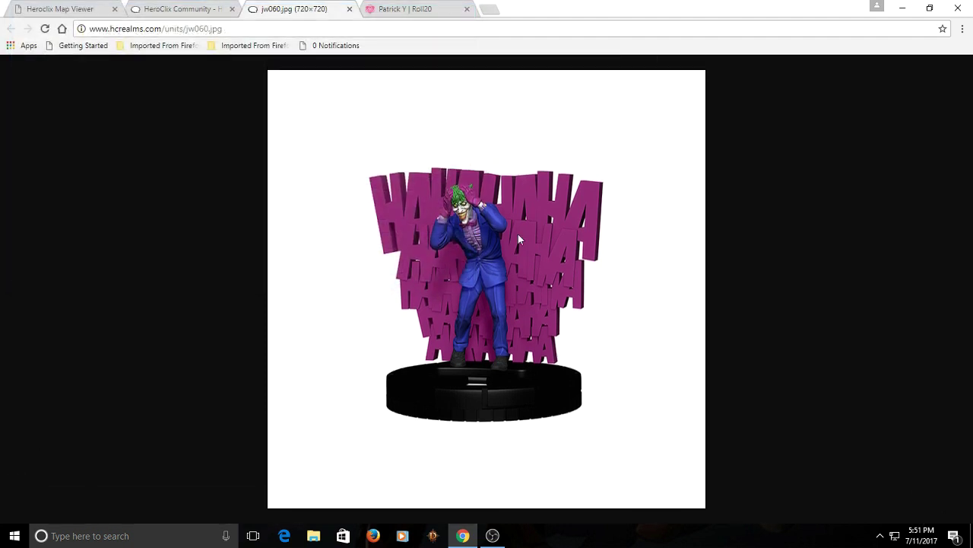
click(348, 10)
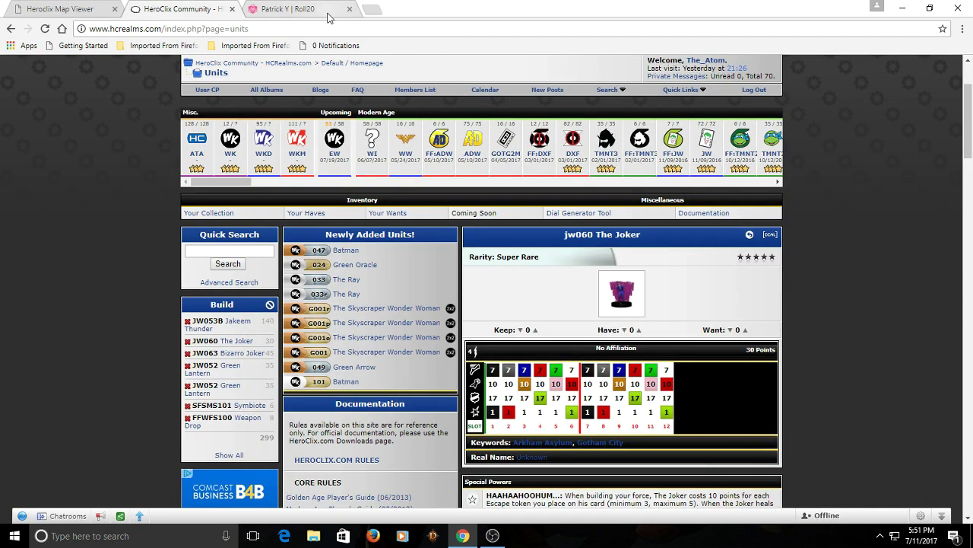
click(335, 10)
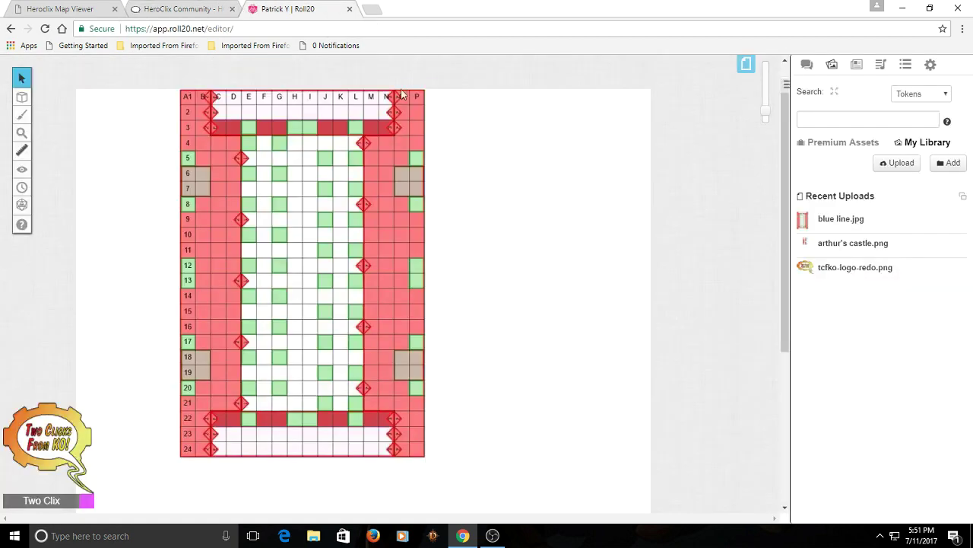
Upload jw060.jpg from the Roll 20 images folder to the Roll20 library.
click(897, 163)
click(497, 275)
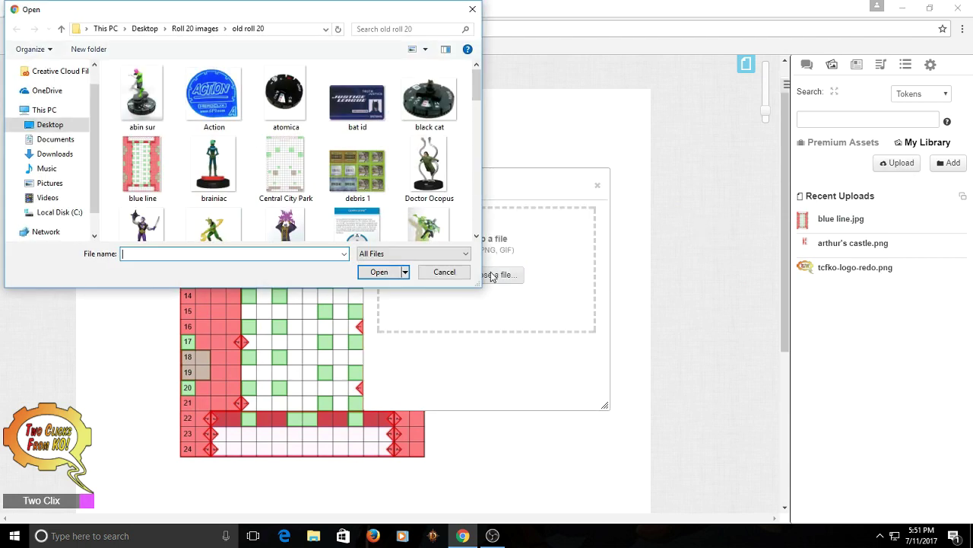
scroll(240, 191, down, 5)
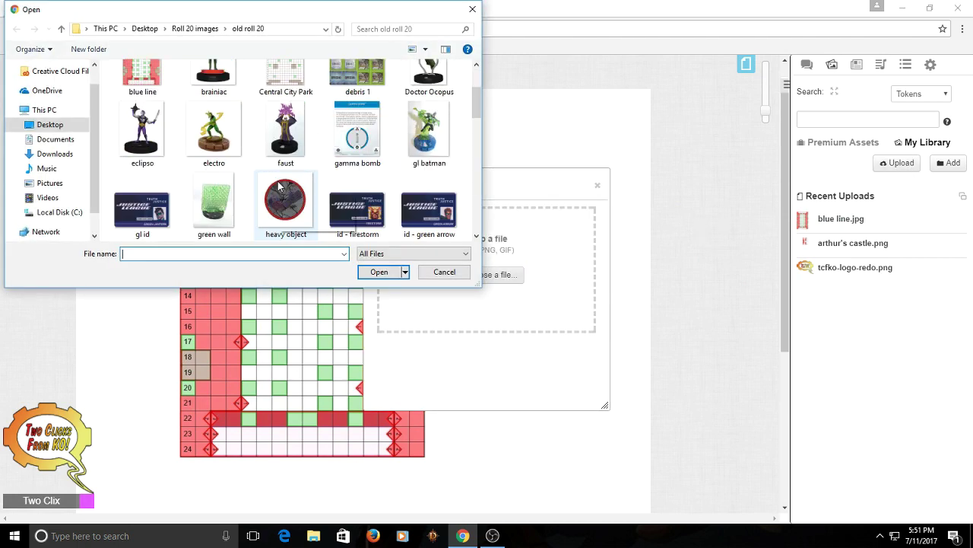
scroll(232, 179, up, 5)
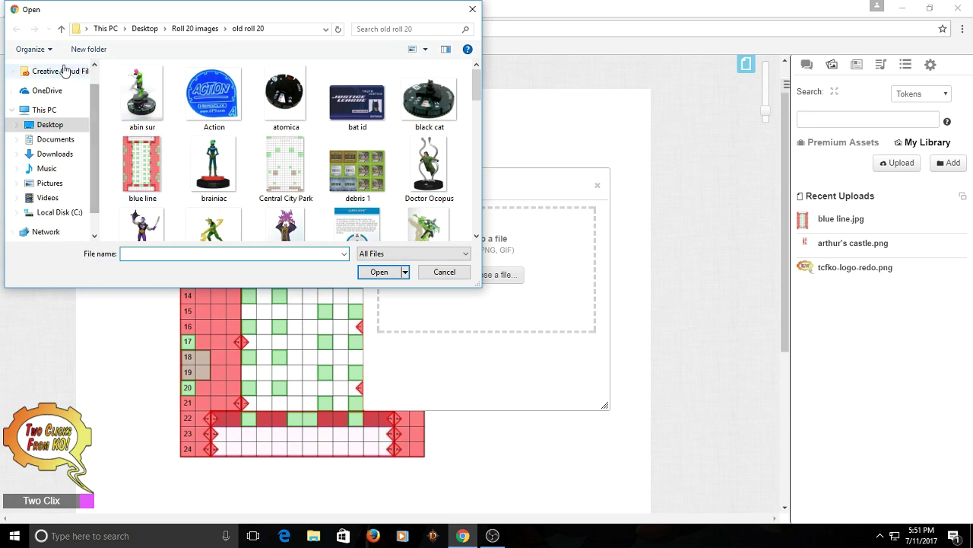
click(61, 29)
double_click(238, 158)
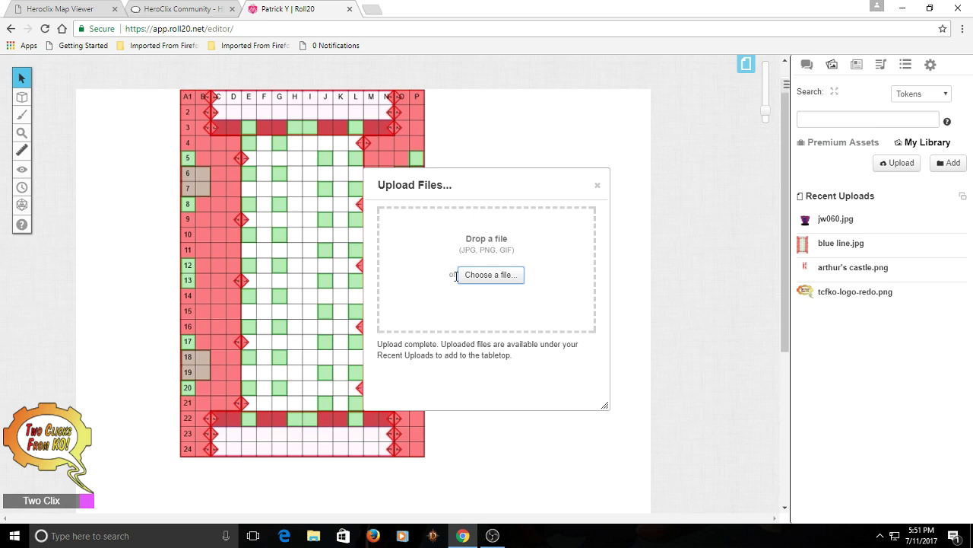
click(597, 185)
Place the jw060 Joker image on the grid map as a one-square token near row 11.
mouse_move(817, 221)
drag(816, 226, 386, 251)
click(548, 265)
click(403, 262)
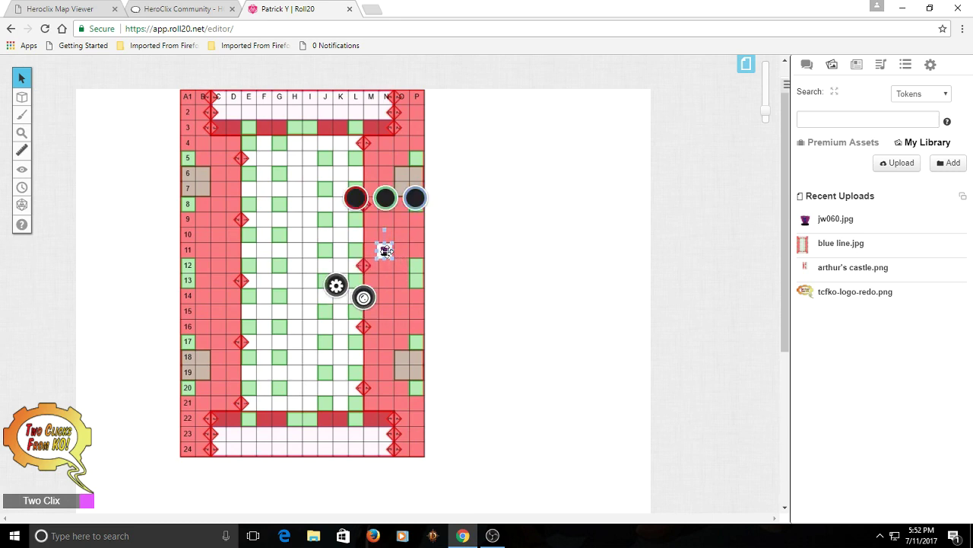
click(536, 252)
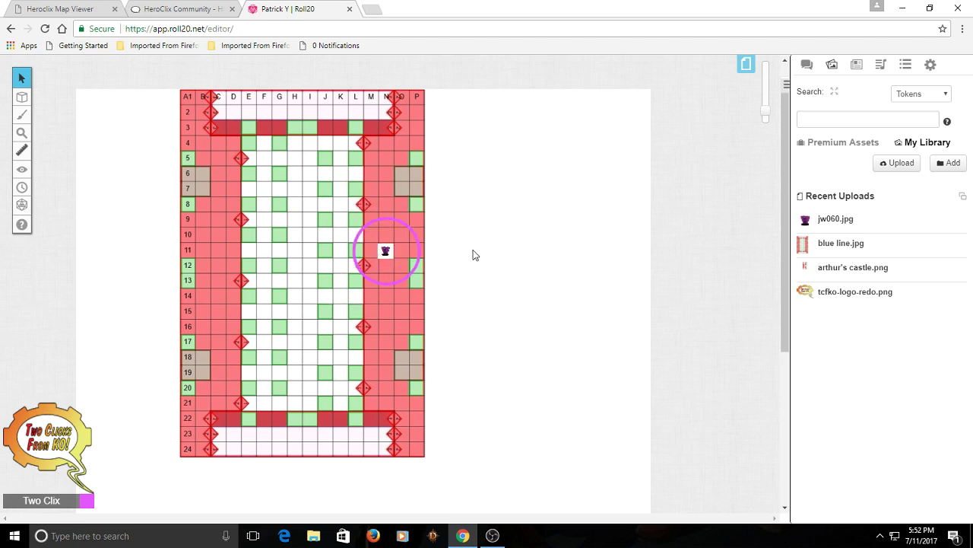
scroll(417, 266, up, 1)
scroll(447, 270, down, 4)
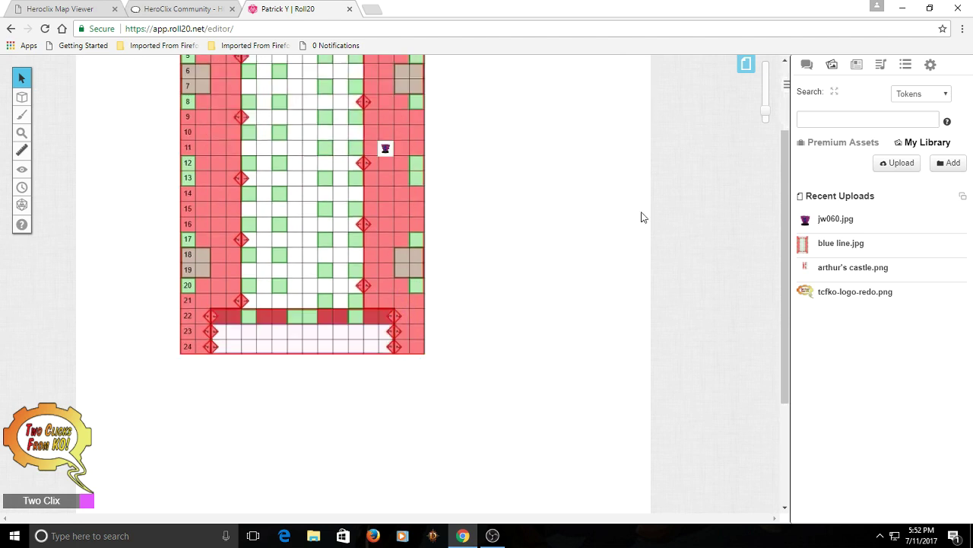
click(766, 110)
drag(766, 110, 767, 97)
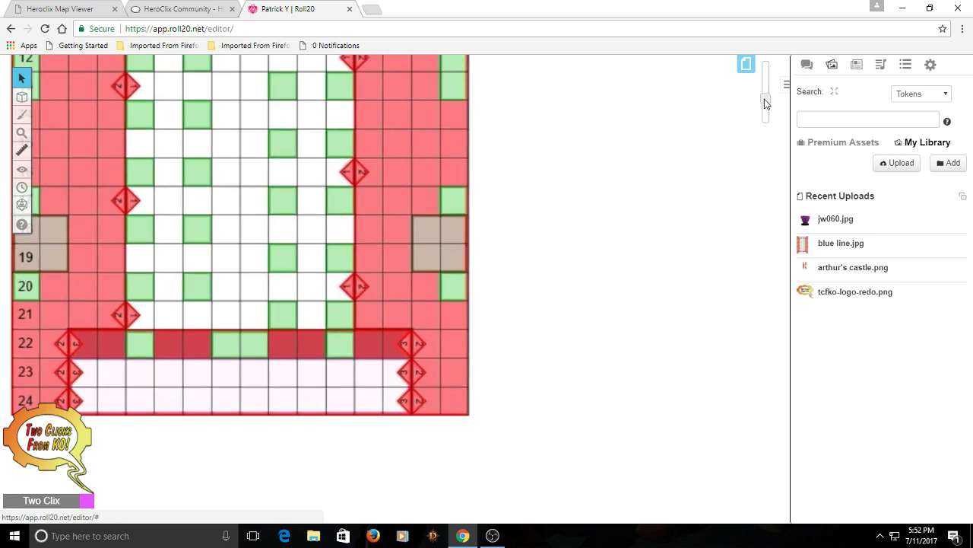
scroll(555, 263, up, 4)
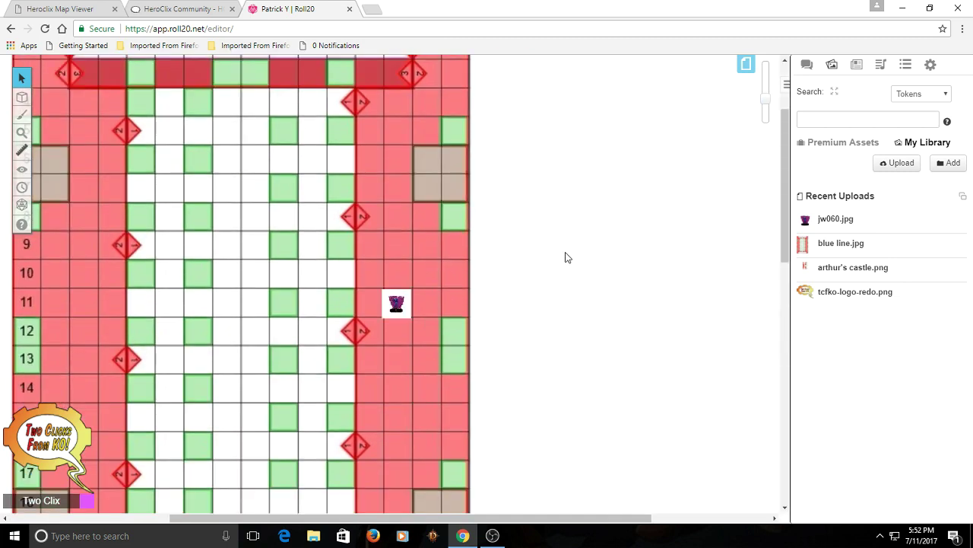
click(396, 303)
click(646, 296)
click(898, 163)
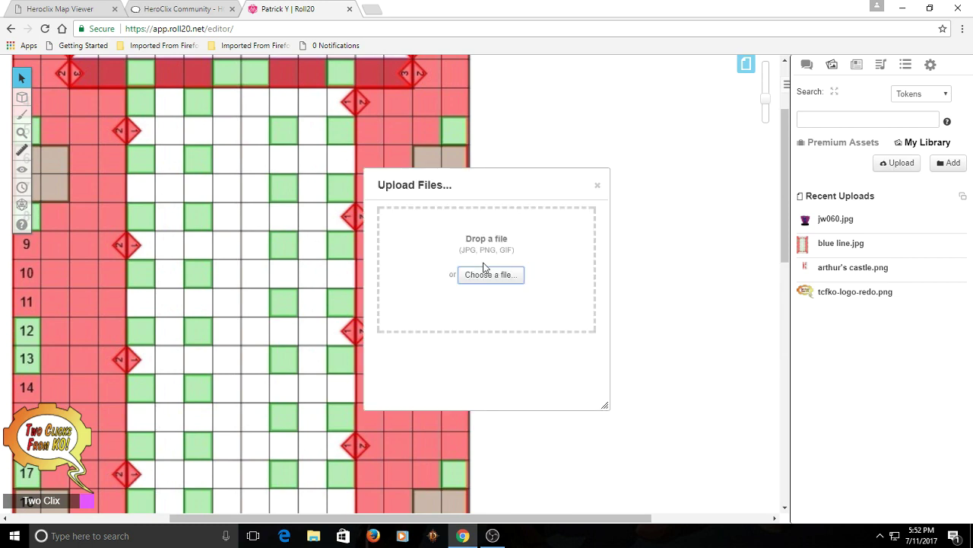
click(489, 275)
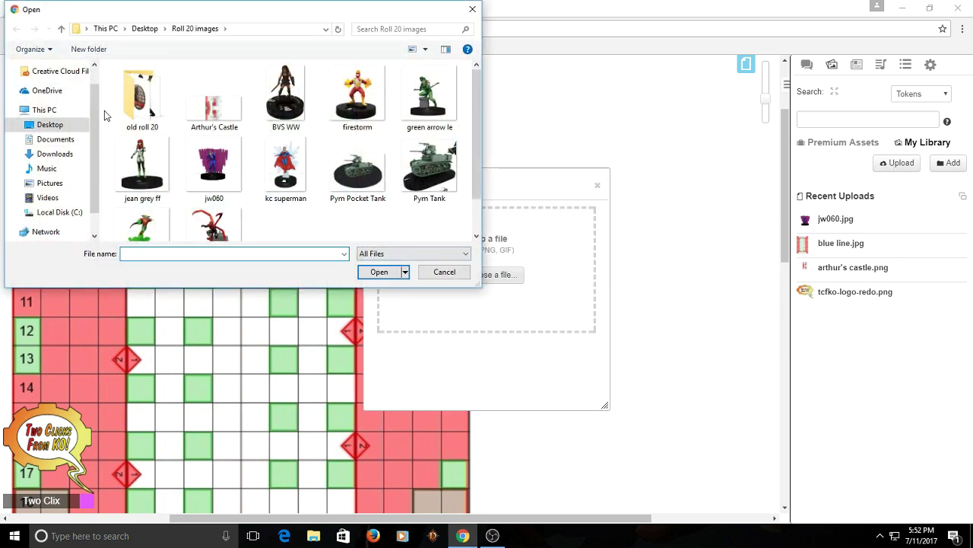
double_click(142, 95)
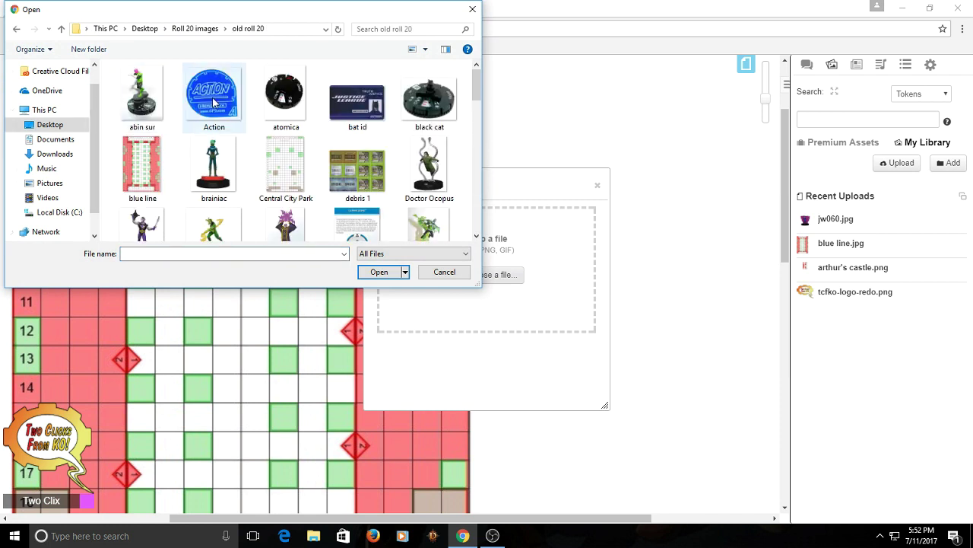
scroll(233, 134, down, 2)
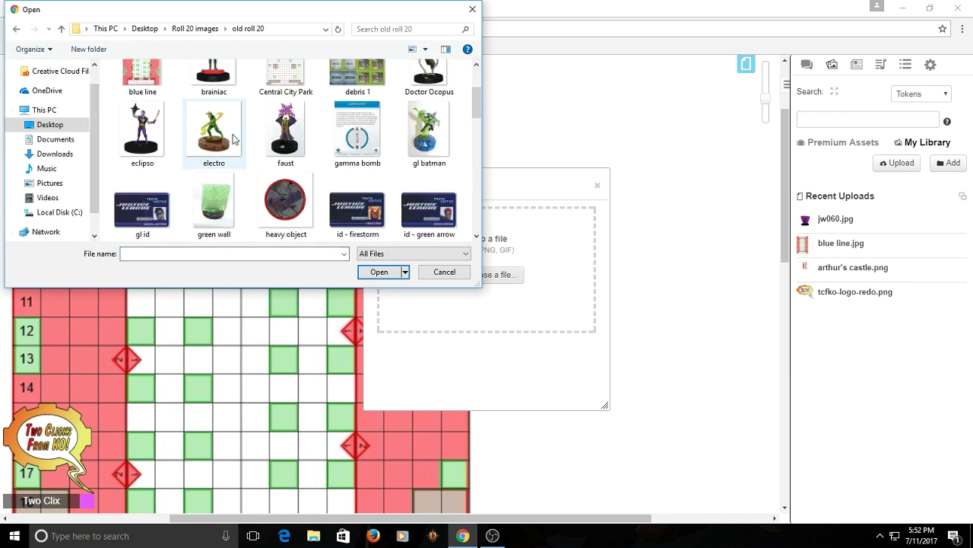
scroll(232, 144, down, 1)
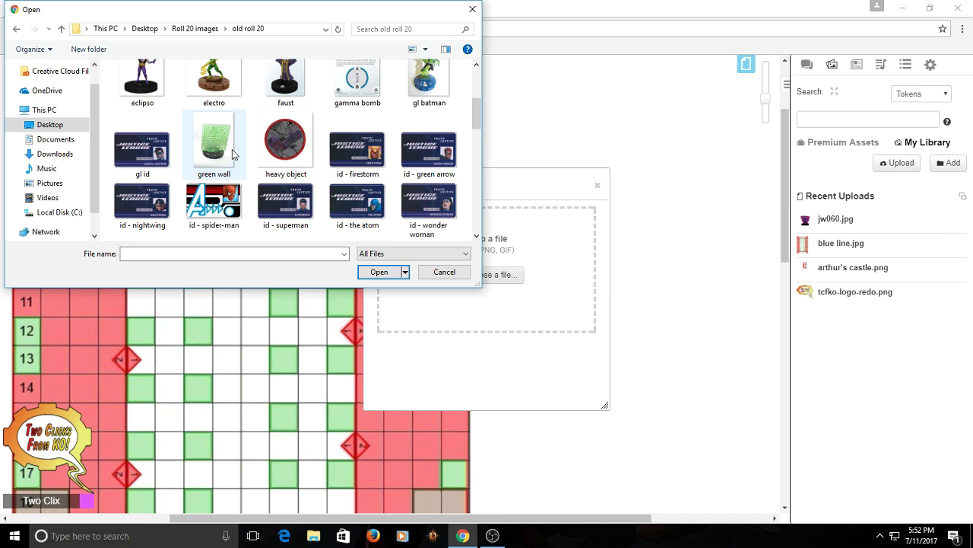
scroll(232, 149, down, 3)
scroll(389, 124, up, 1)
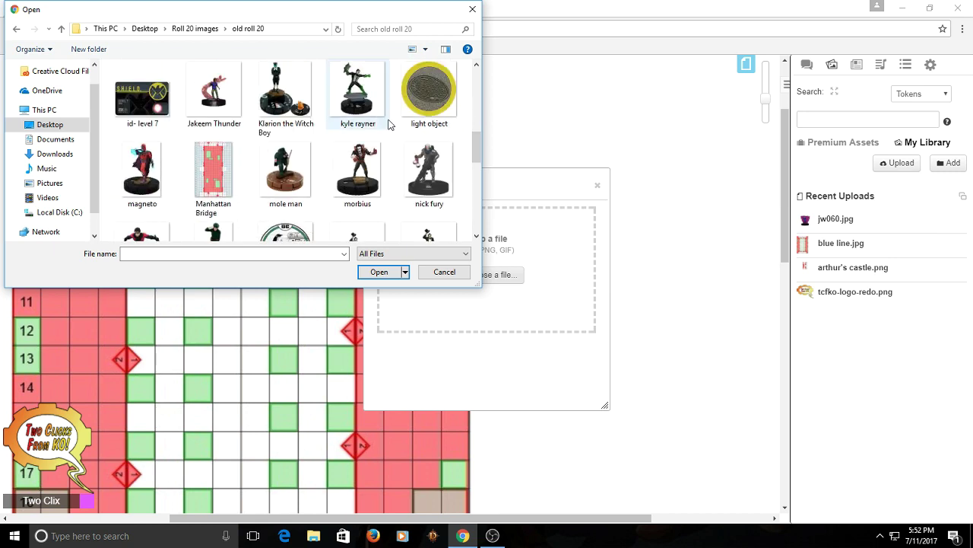
click(473, 9)
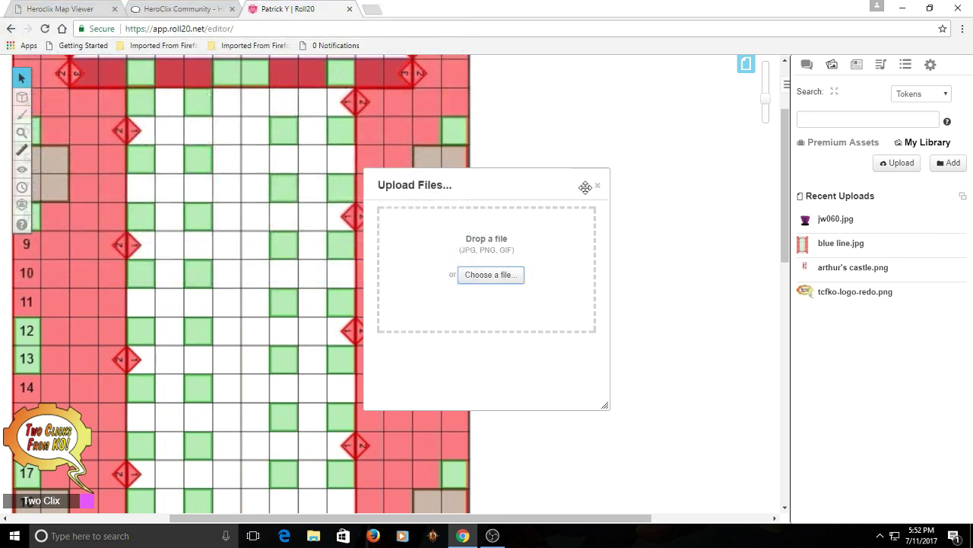
click(597, 185)
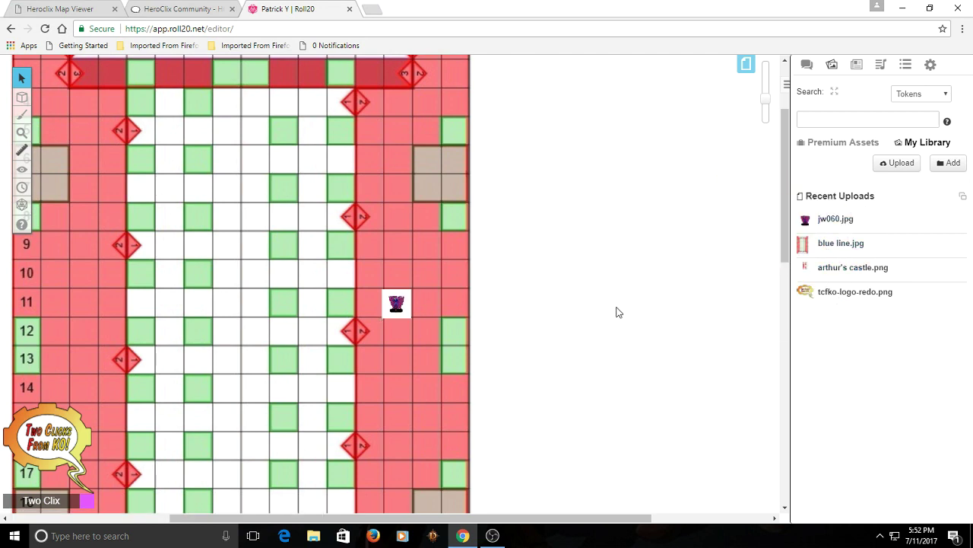
Edit the token: Name 'Joker', Show nameplate on, Controlled By set to All Players.
mouse_move(808, 300)
right_click(396, 305)
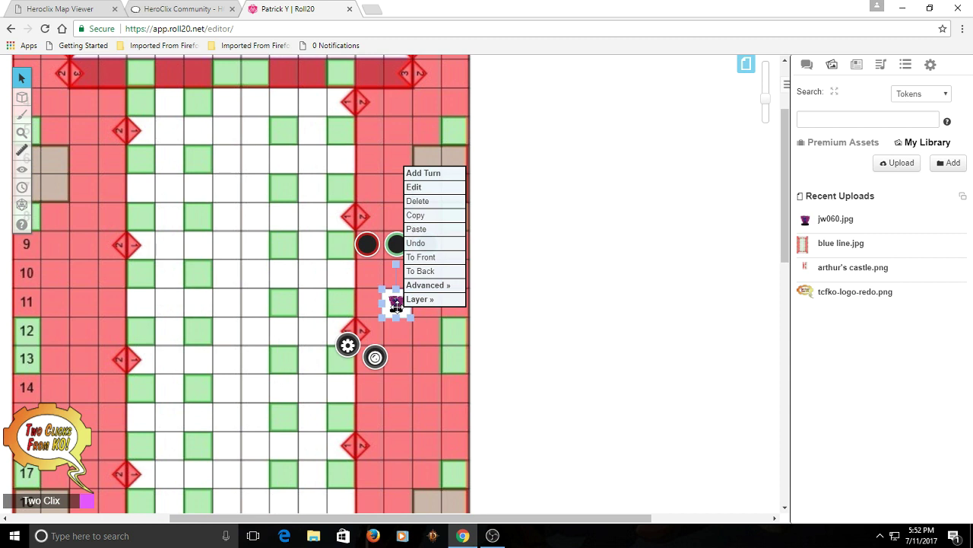
mouse_move(413, 301)
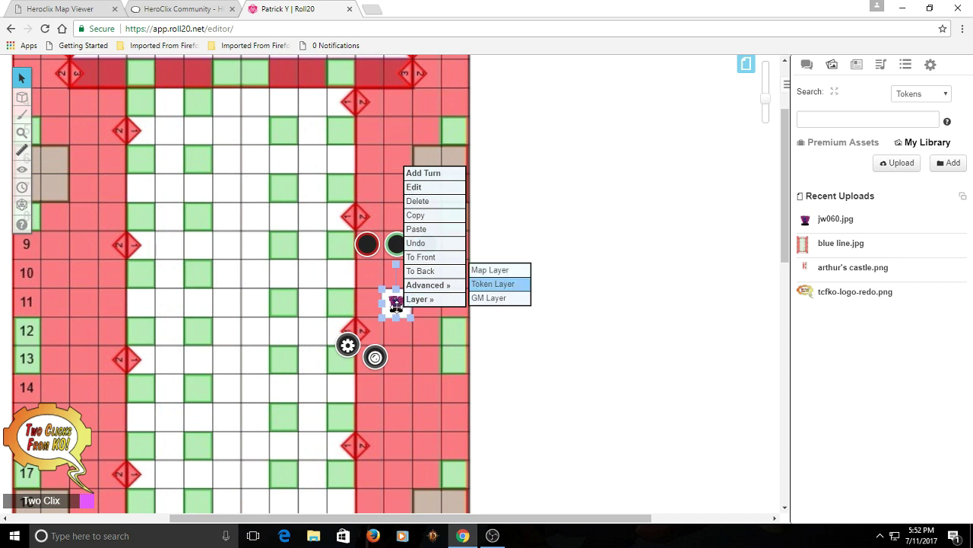
double_click(397, 309)
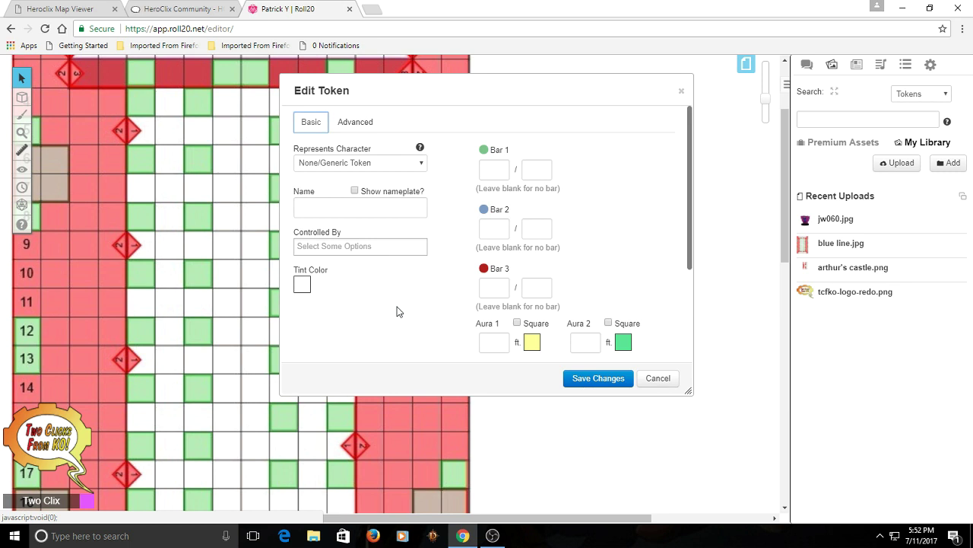
click(393, 211)
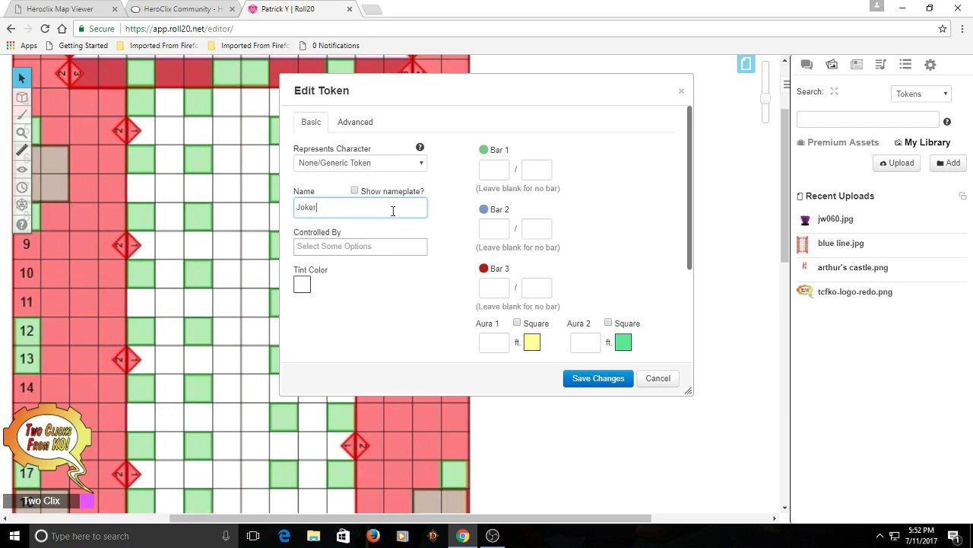
click(356, 191)
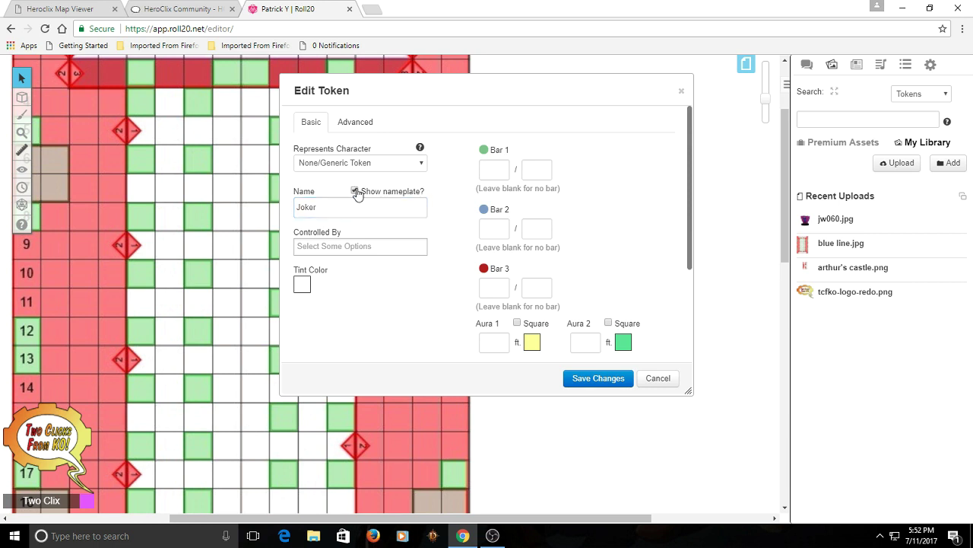
click(361, 247)
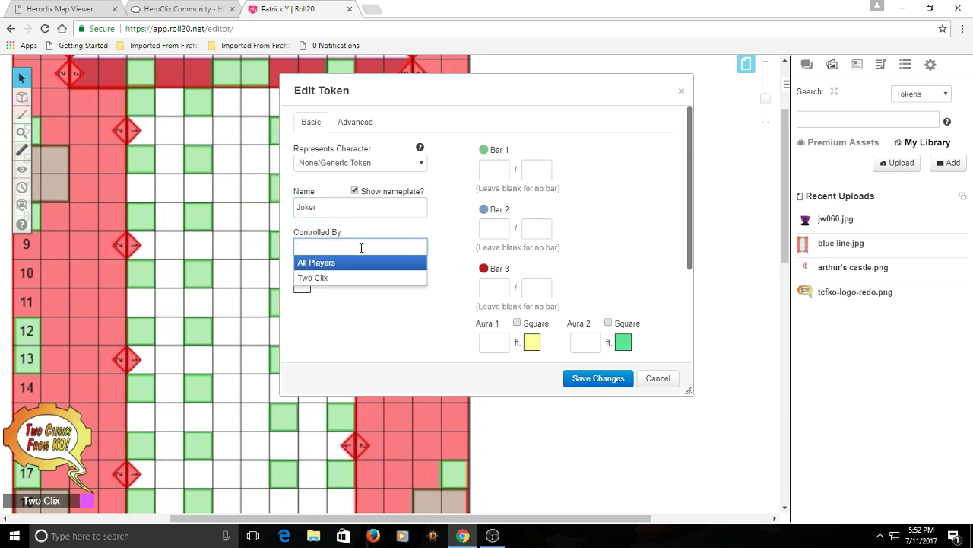
click(356, 262)
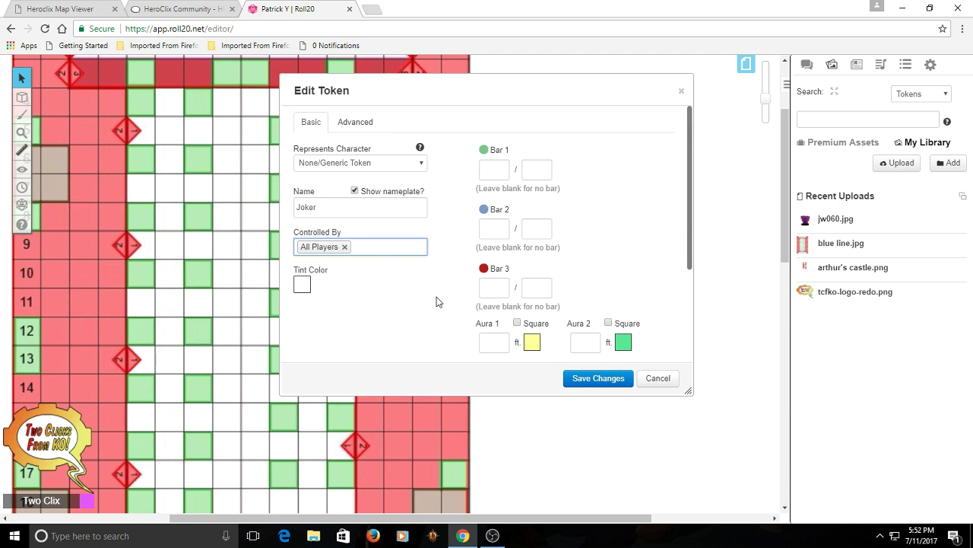
click(584, 379)
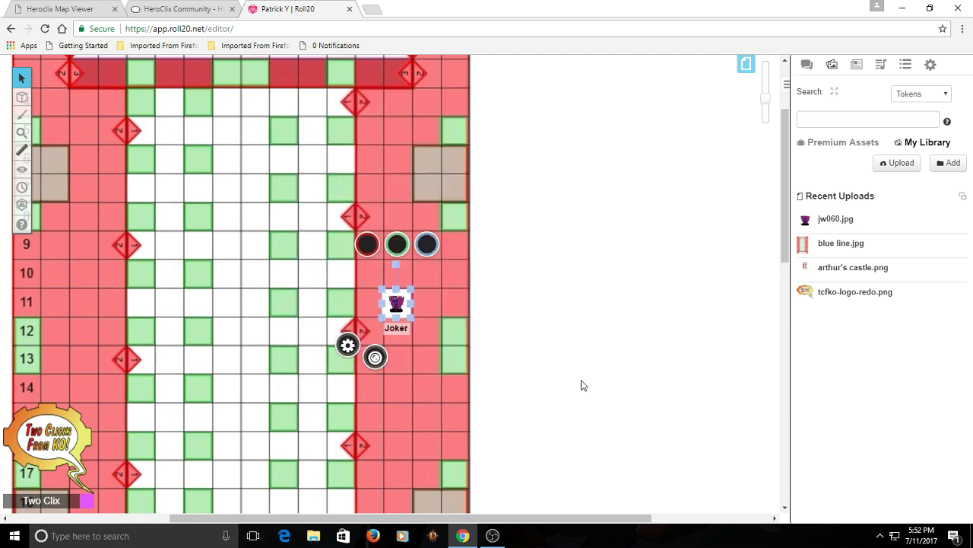
click(518, 328)
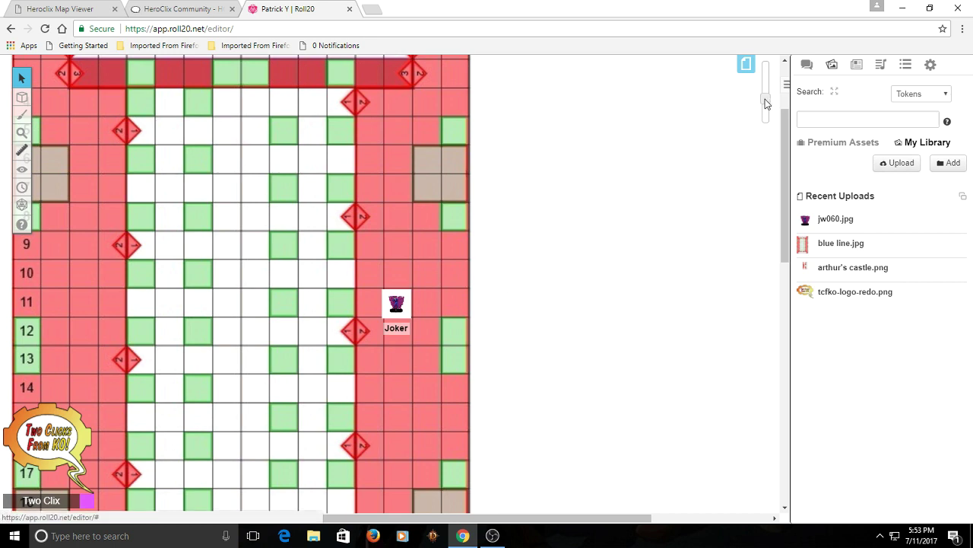
Zoom out and drag the Joker token from N11 up to square N8.
drag(765, 99, 765, 105)
drag(385, 312, 386, 244)
click(537, 261)
click(389, 244)
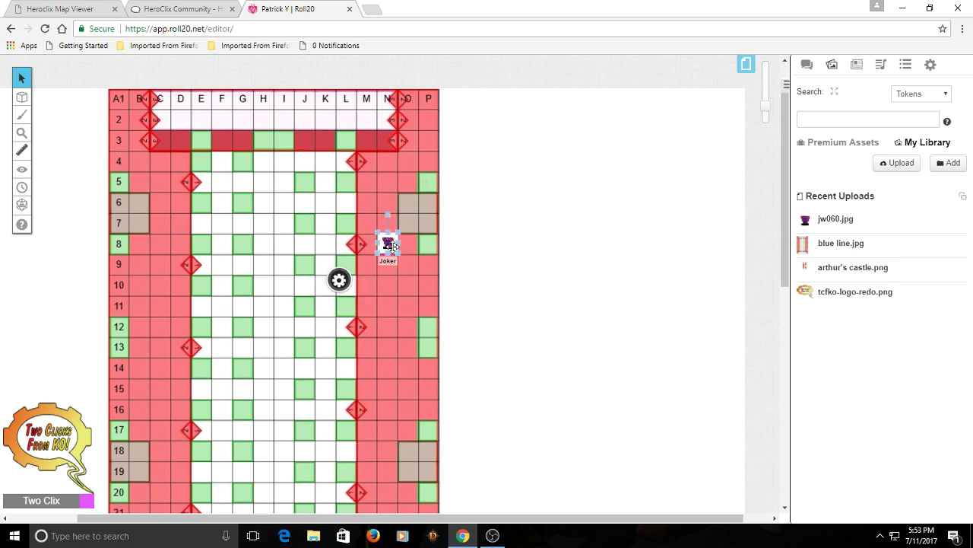
click(388, 245)
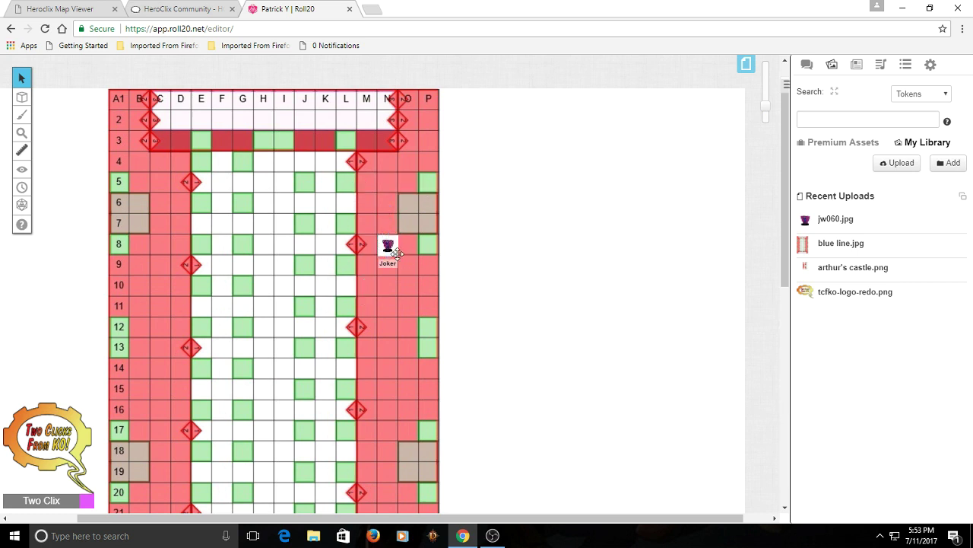
Set the Joker token's red bar value to 1 and its green bar value to 3.
click(359, 193)
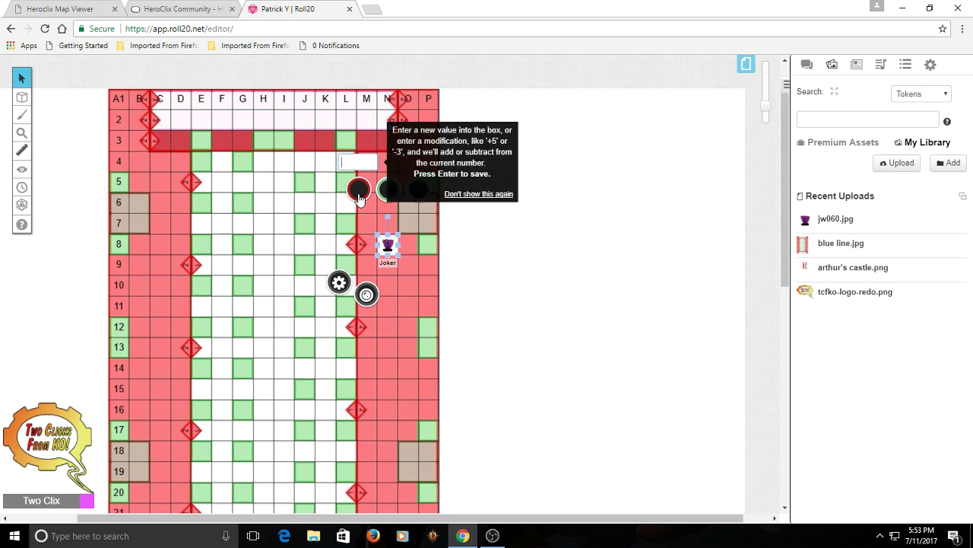
key(Return)
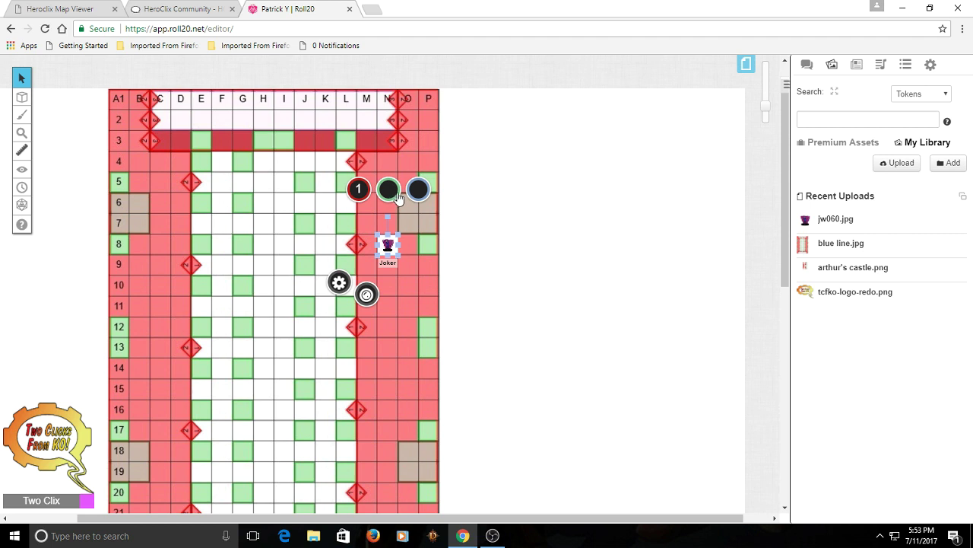
click(393, 195)
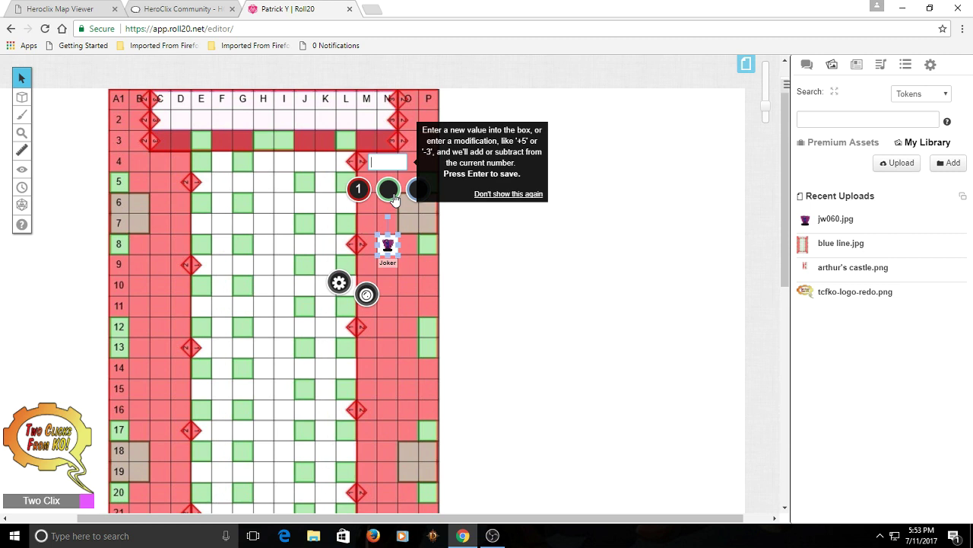
key(Return)
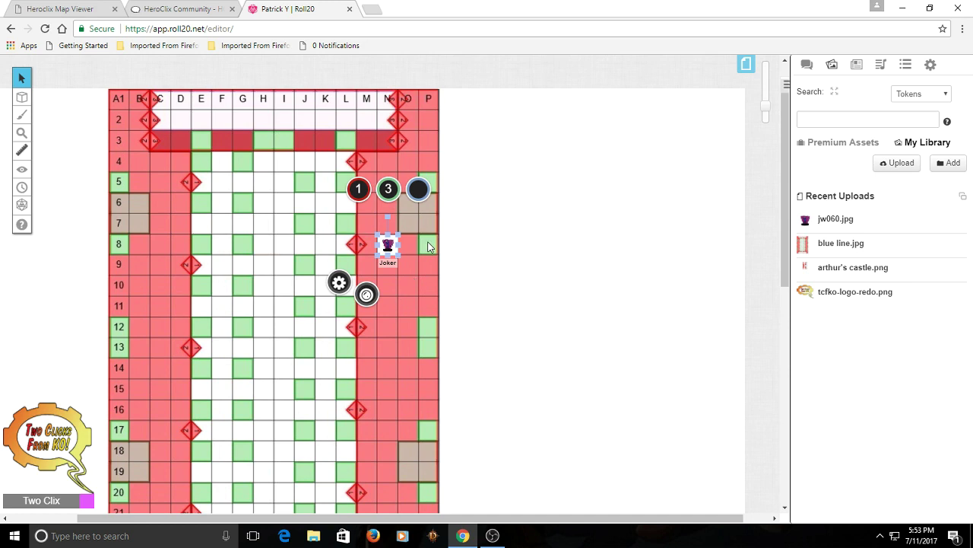
scroll(449, 250, down, 2)
scroll(449, 251, up, 2)
scroll(449, 253, down, 3)
scroll(449, 253, up, 3)
click(807, 64)
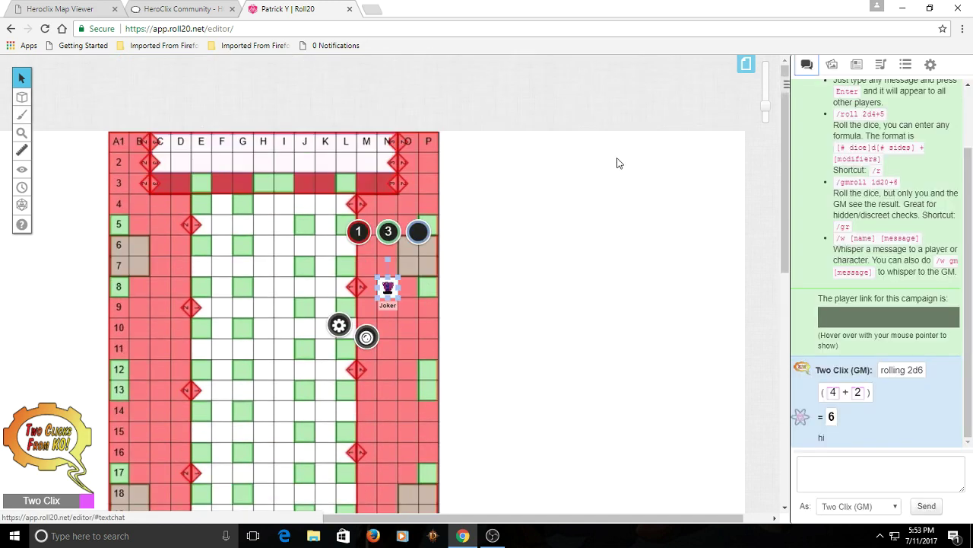
scroll(576, 241, down, 3)
scroll(551, 261, up, 2)
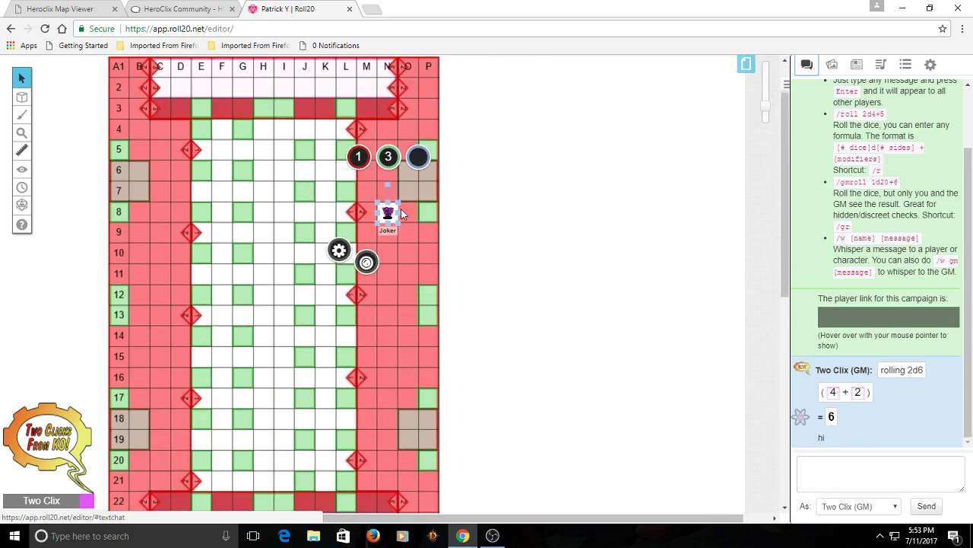
scroll(619, 223, up, 1)
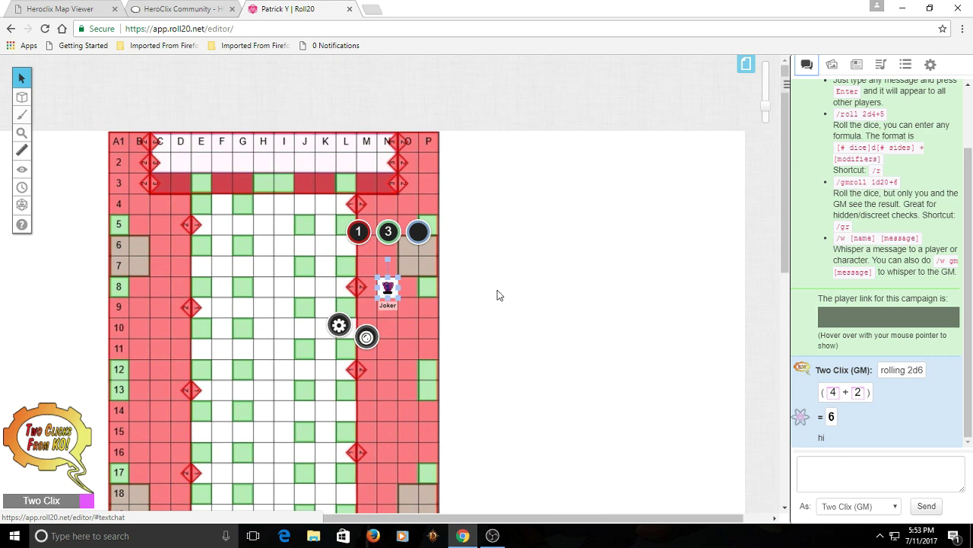
scroll(490, 292, down, 1)
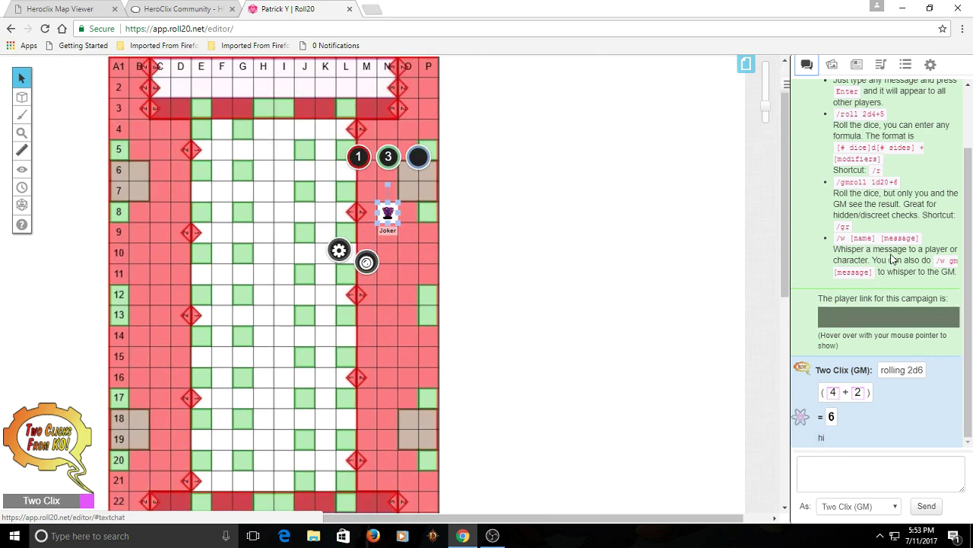
scroll(894, 259, up, 1)
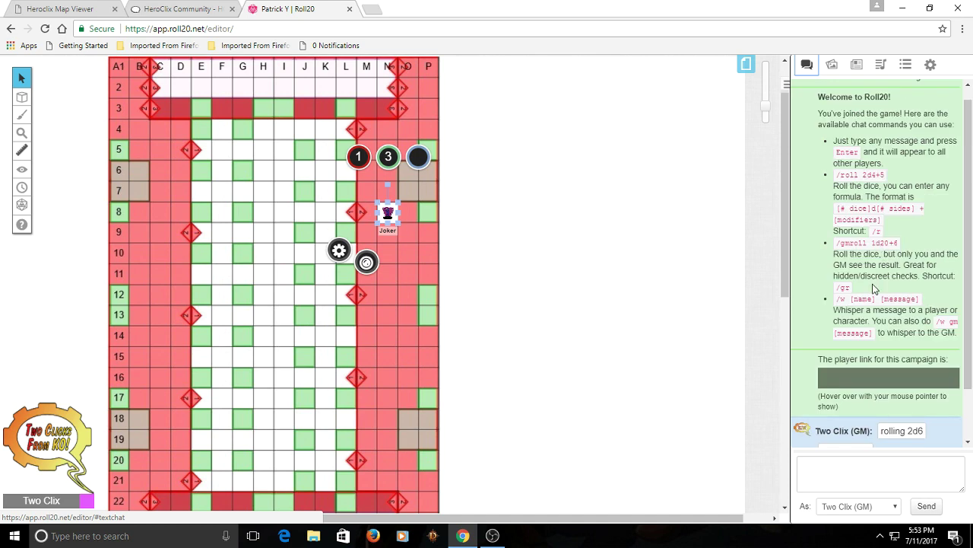
mouse_move(862, 388)
scroll(579, 320, down, 1)
scroll(579, 320, up, 1)
scroll(598, 321, up, 1)
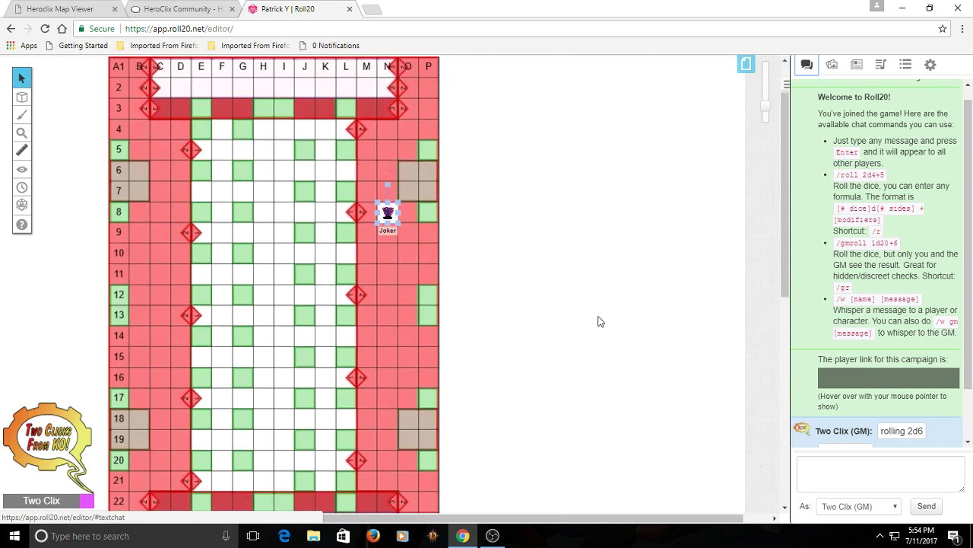
scroll(598, 321, up, 1)
scroll(695, 343, down, 1)
scroll(613, 334, up, 1)
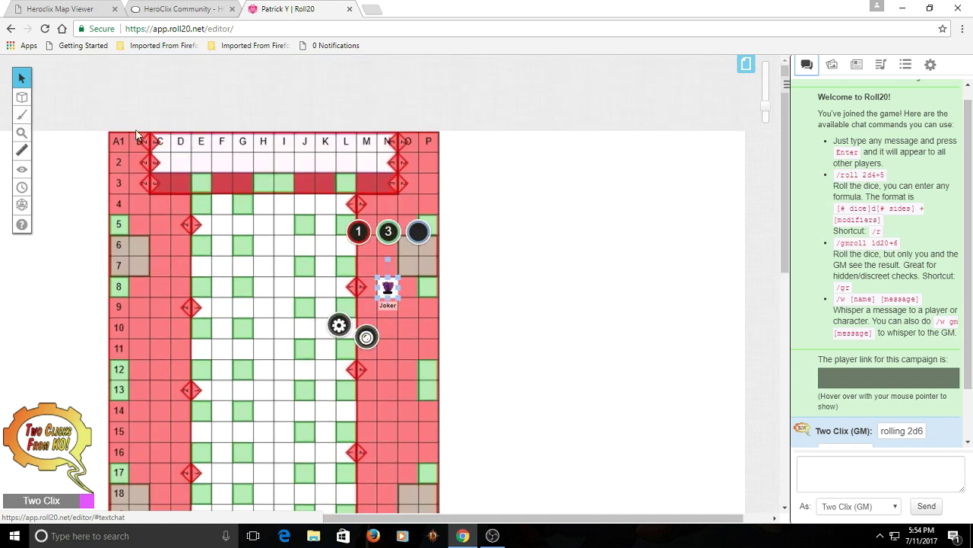
scroll(576, 249, down, 1)
scroll(571, 245, down, 1)
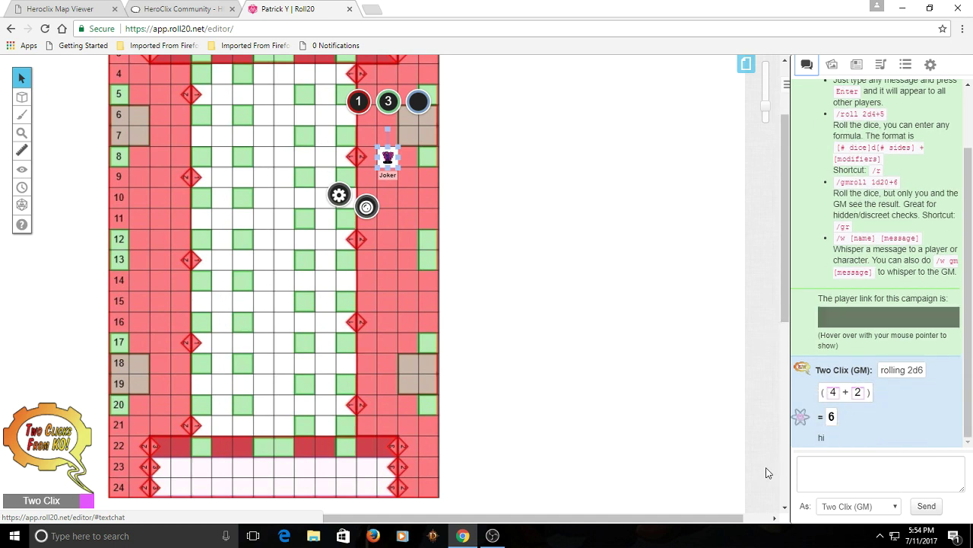
scroll(691, 400, up, 3)
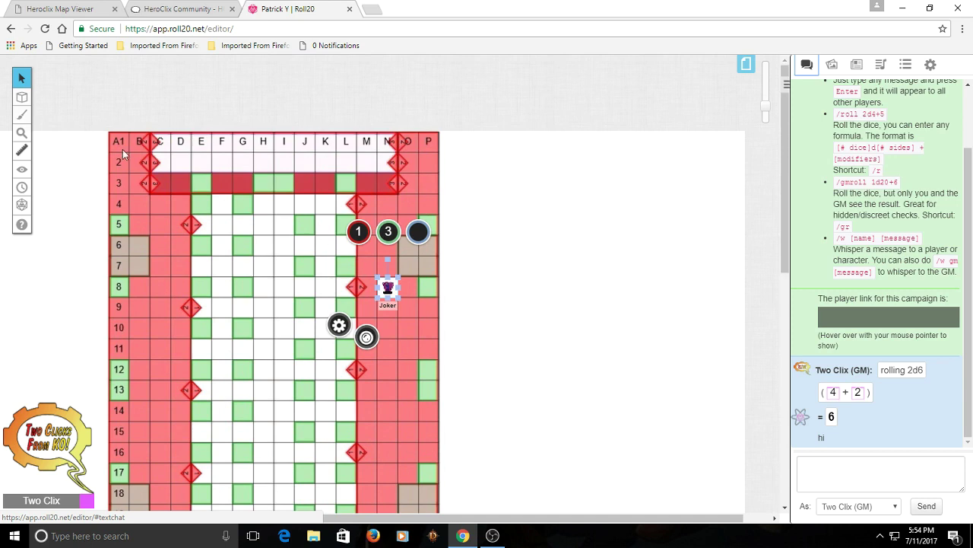
Close the Roll20 game tab and load google.com in a new tab.
click(349, 9)
click(259, 11)
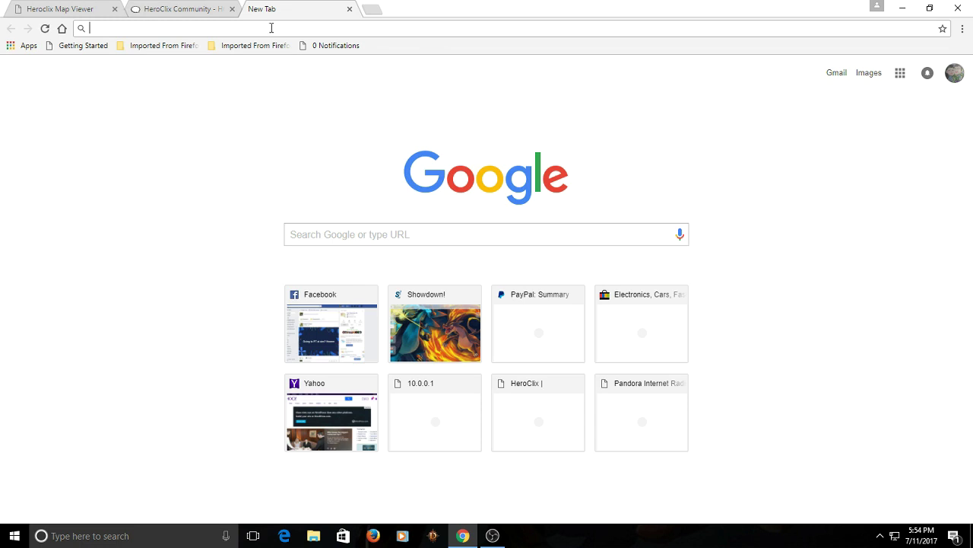
text(google.com)
key(Return)
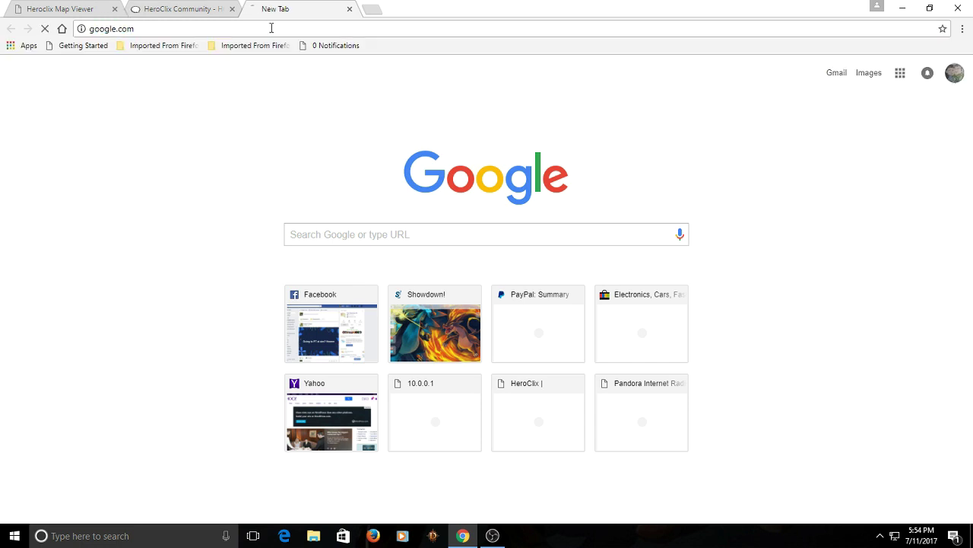
Search for roll20.net, open the Roll20 site, and join the campaign's game.
text(roll)
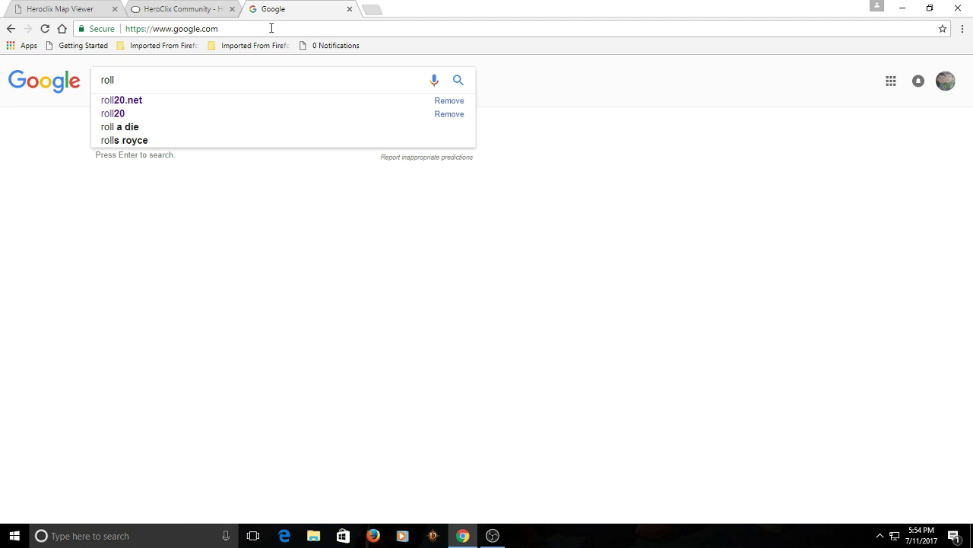
key(Down)
key(Return)
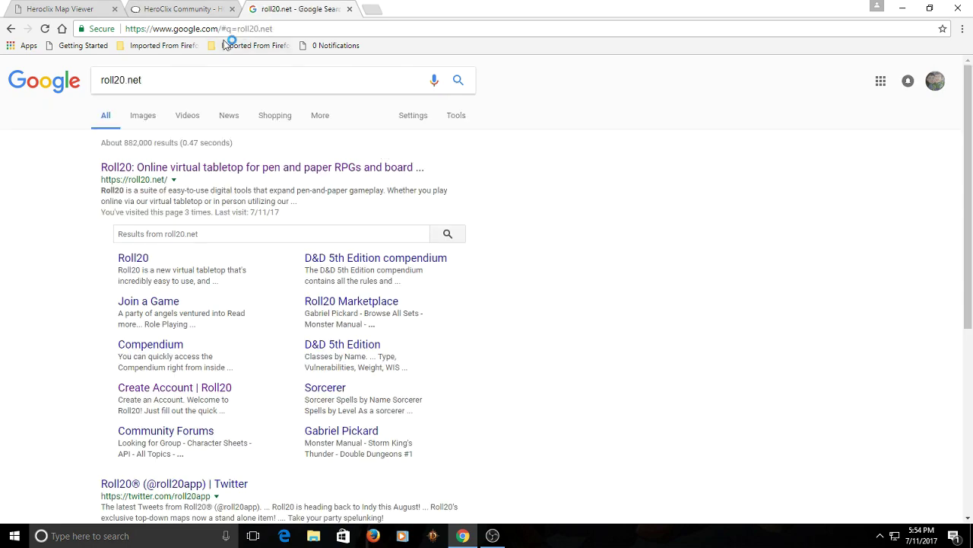
click(242, 167)
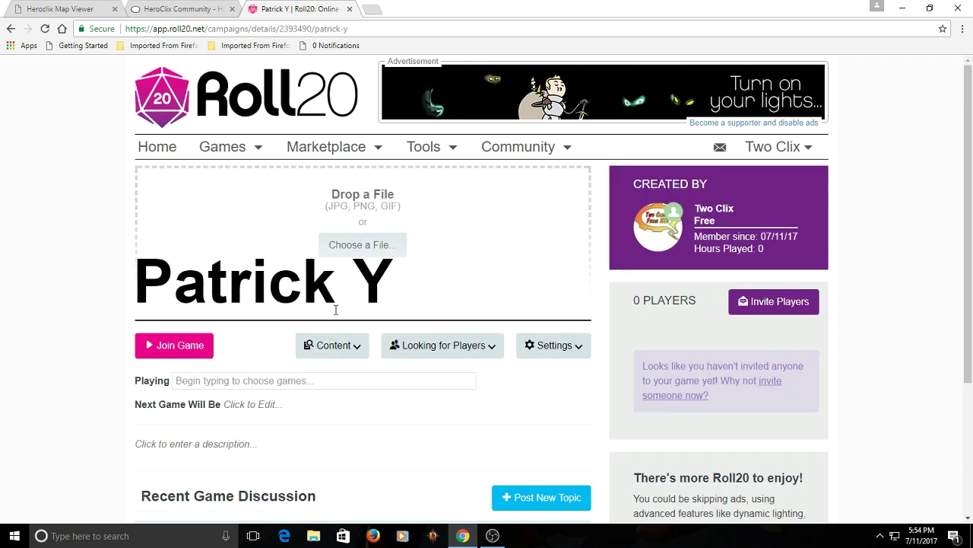
click(189, 345)
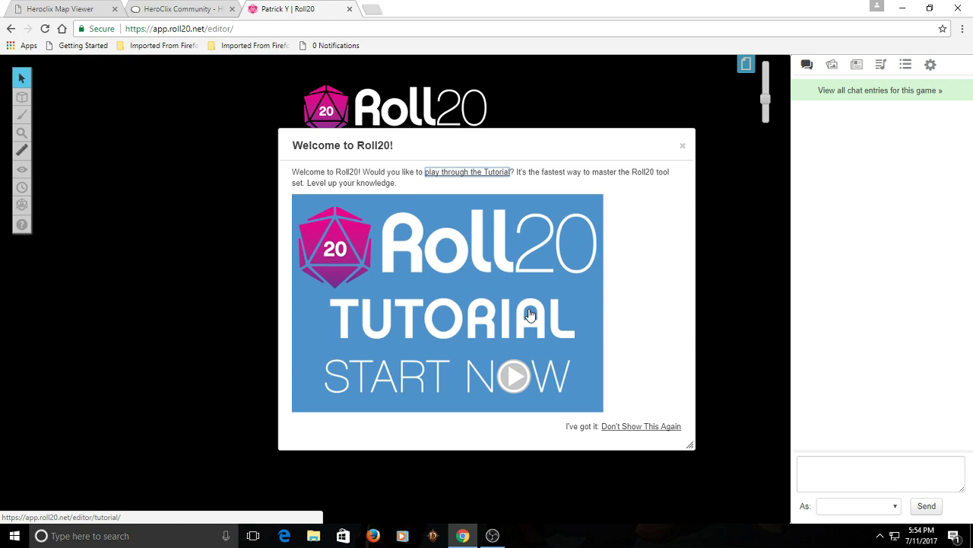
Choose Don't Show This Again on the Welcome to Roll20 prompt and return to the map.
click(638, 428)
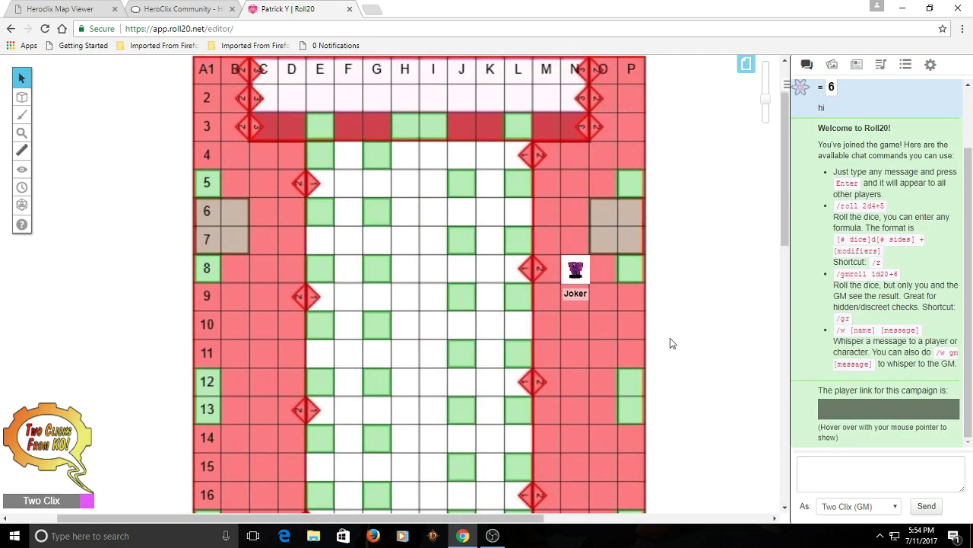
scroll(766, 418, up, 1)
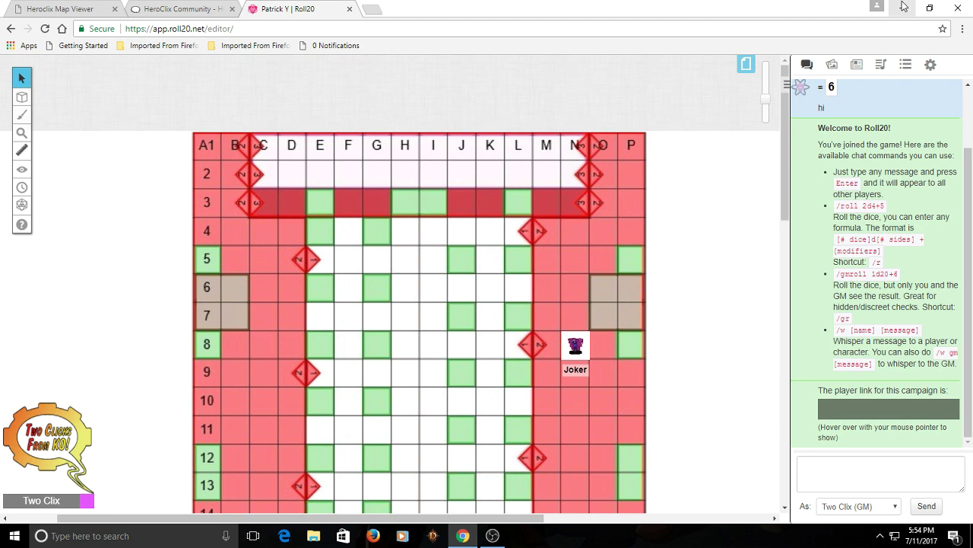
Open the Desktop's Roll 20 images folder in File Explorer.
click(313, 535)
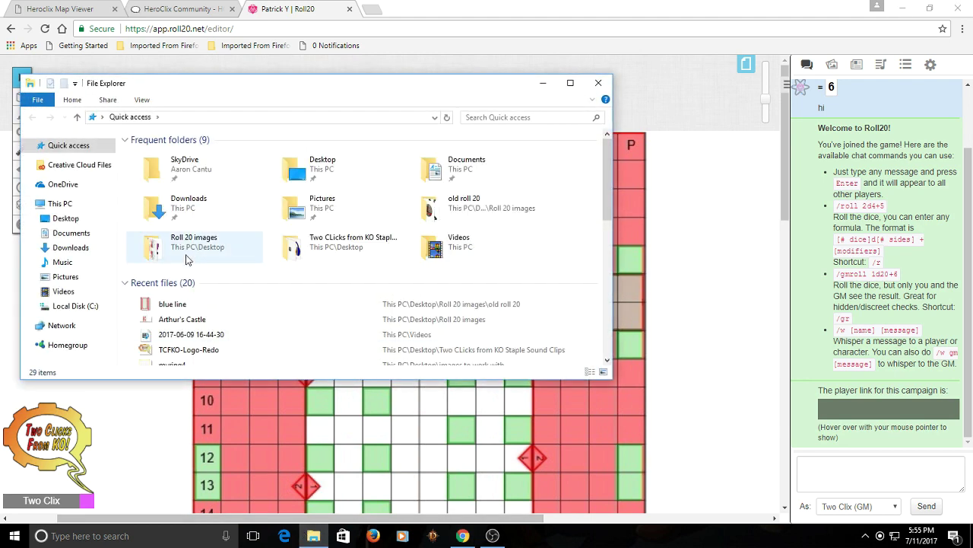
click(66, 218)
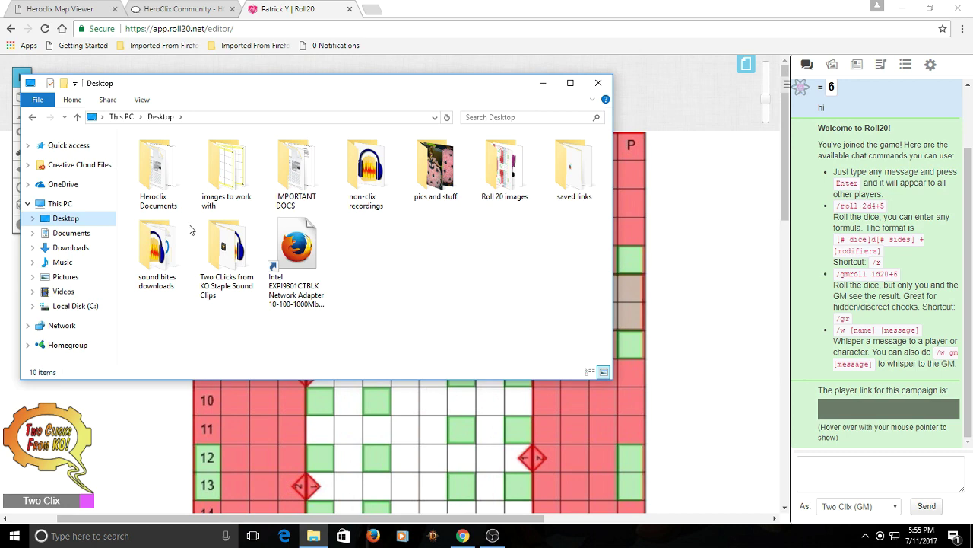
click(430, 191)
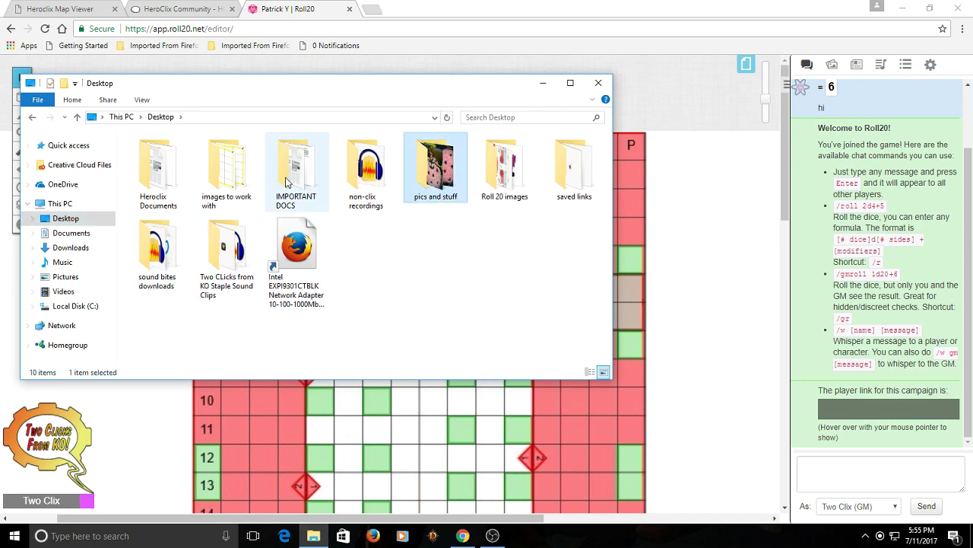
double_click(500, 179)
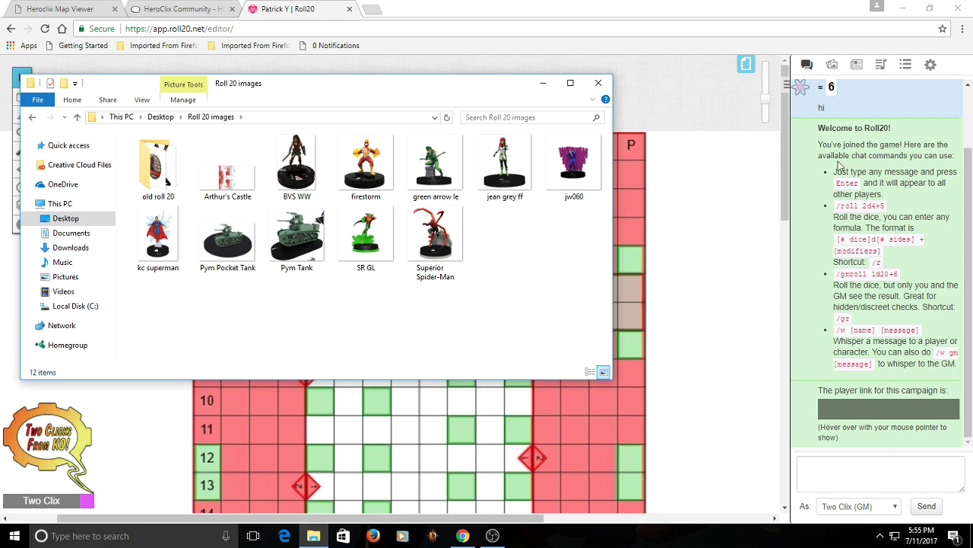
In Roll20, open the Art Library and bring up the Upload Files window.
click(963, 206)
scroll(964, 205, up, 3)
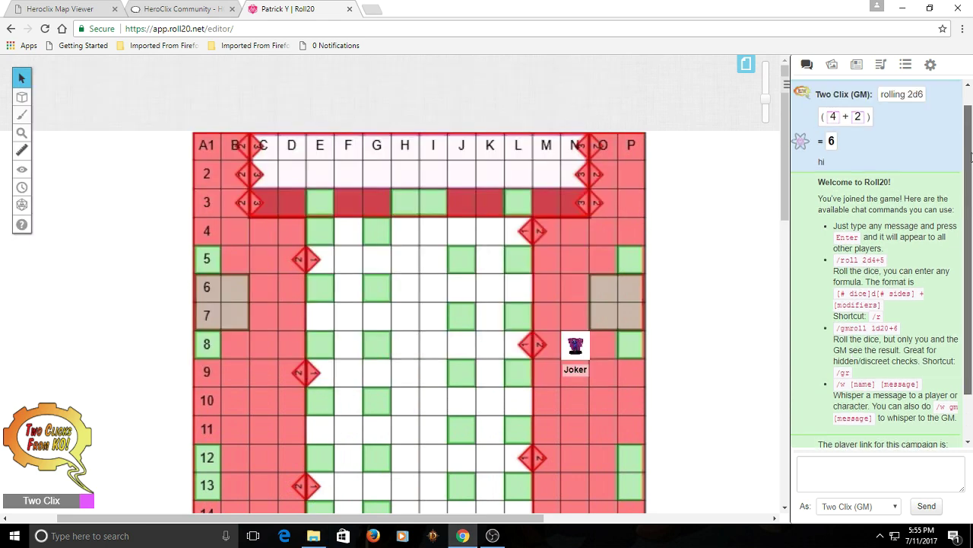
click(832, 66)
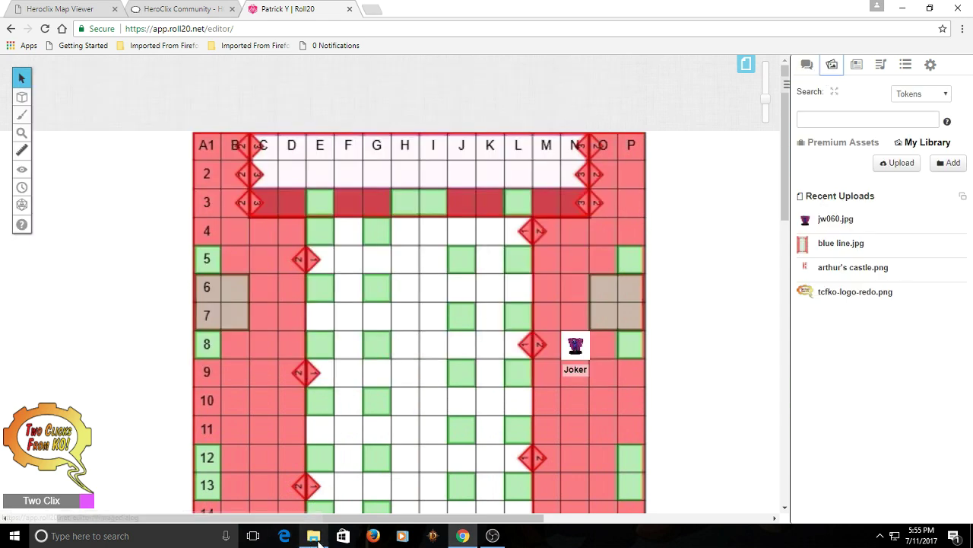
click(313, 535)
click(898, 172)
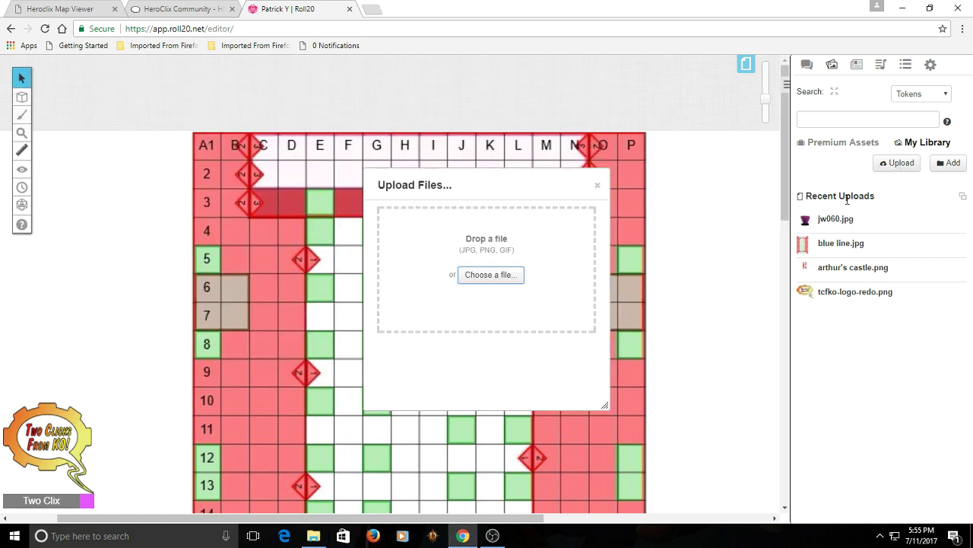
Upload five figure images from the Roll 20 images folder and place sr gl.jpg on the map.
click(314, 537)
drag(430, 96, 208, 56)
drag(301, 234, 114, 90)
drag(149, 121, 498, 282)
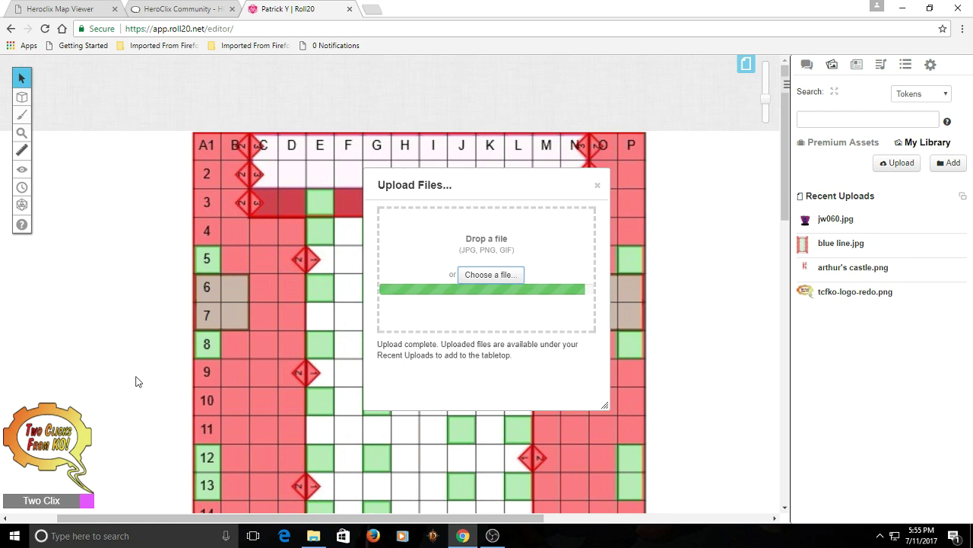
click(597, 185)
drag(807, 220, 617, 288)
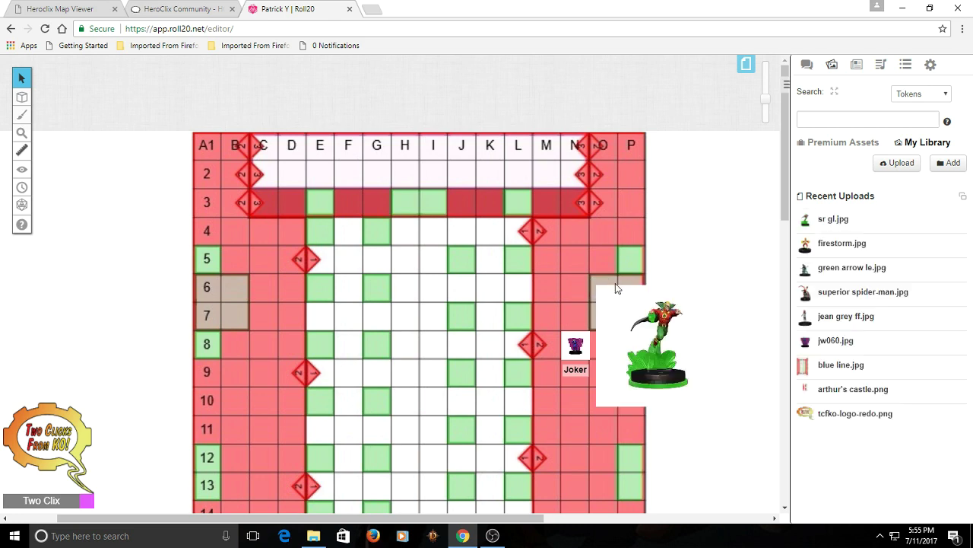
Delete the sr gl Green Lantern figure, then paste a Joker token copy onto cell D2.
click(682, 312)
key(Delete)
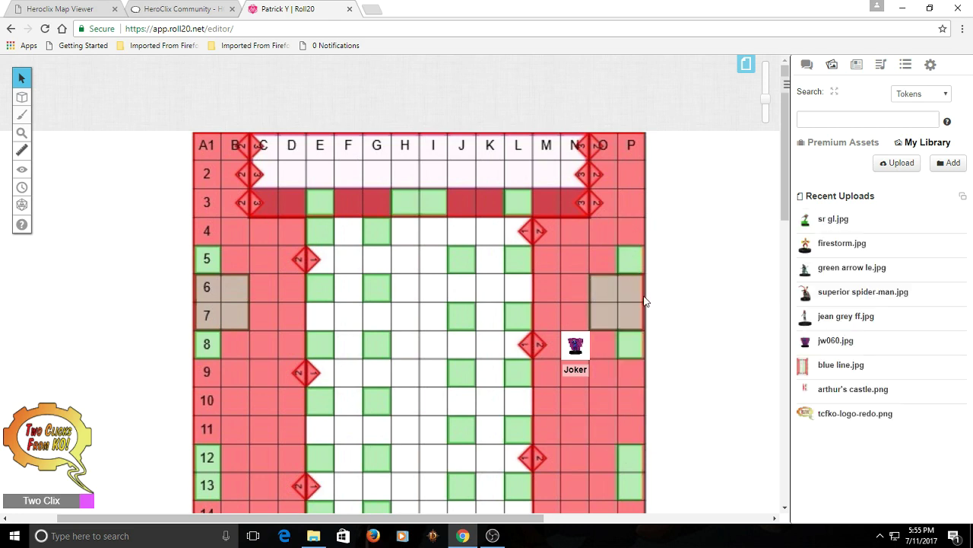
right_click(585, 337)
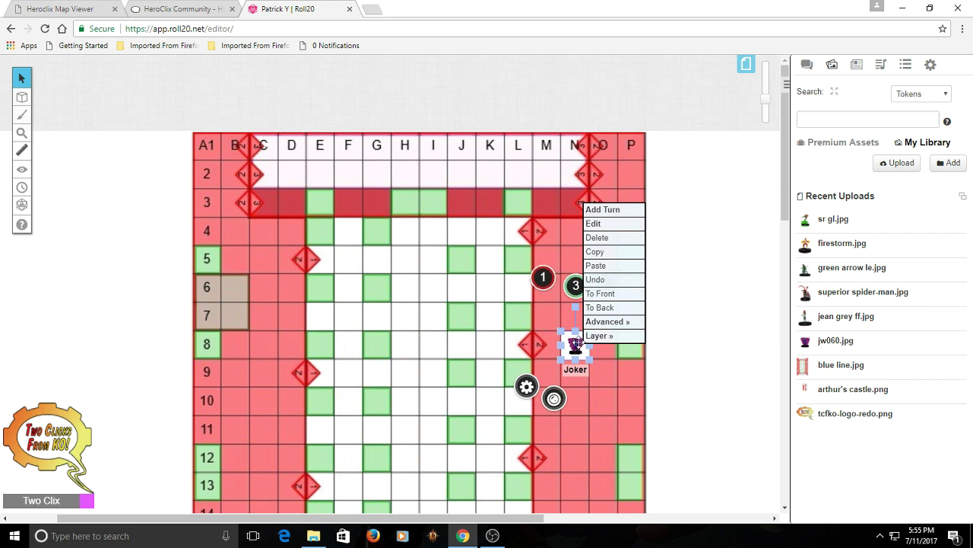
click(607, 264)
click(711, 268)
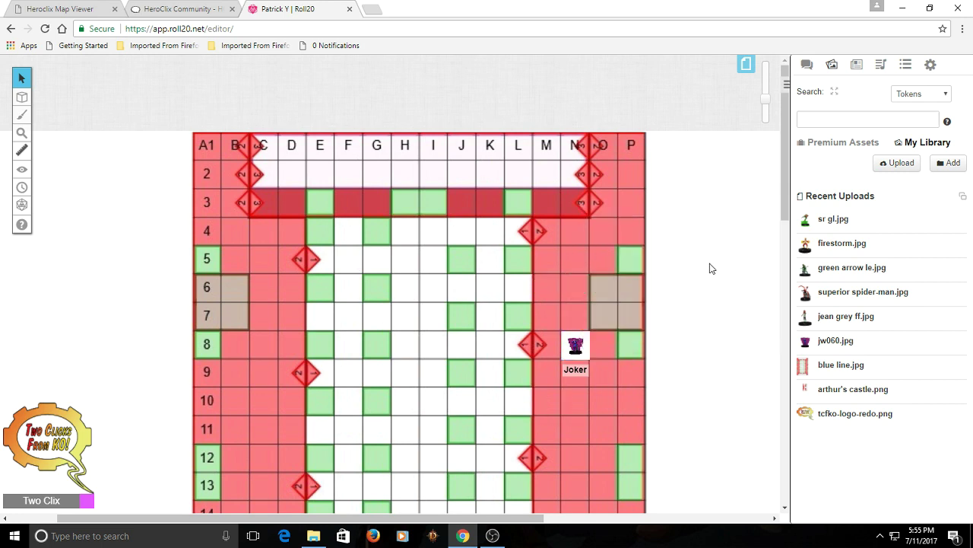
key(ctrl+v)
drag(713, 266, 282, 178)
click(730, 263)
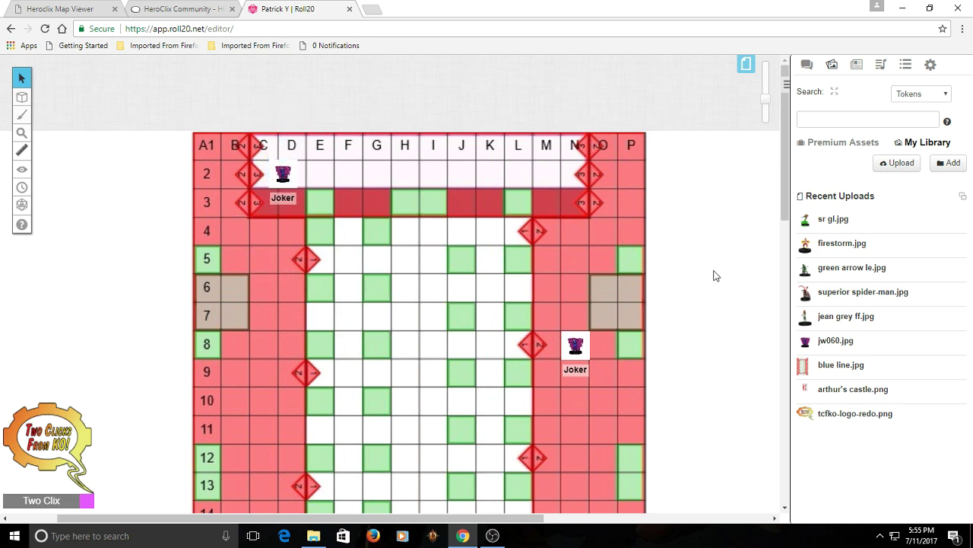
On the N8 Joker token, empty the green bar value 3 and enter 2 in the blue bar.
click(576, 347)
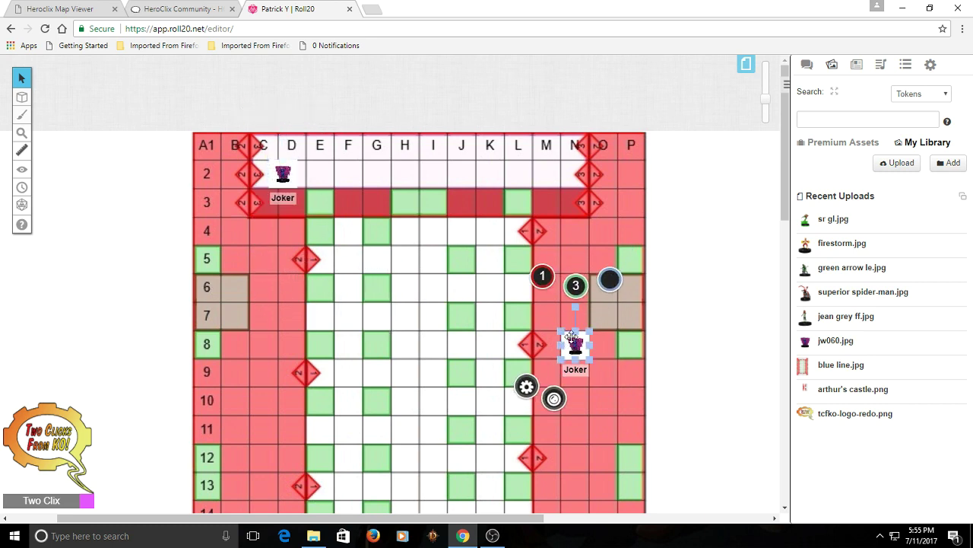
click(577, 286)
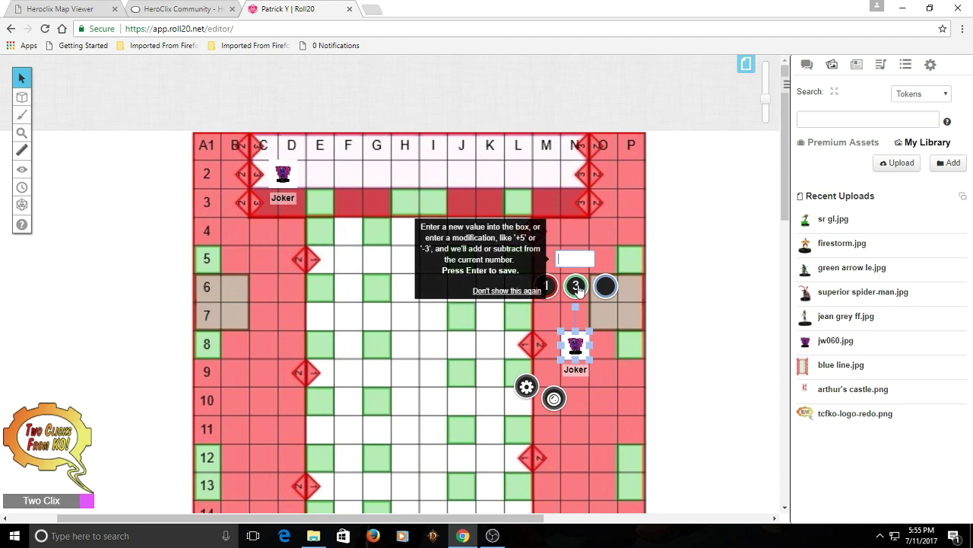
key(Return)
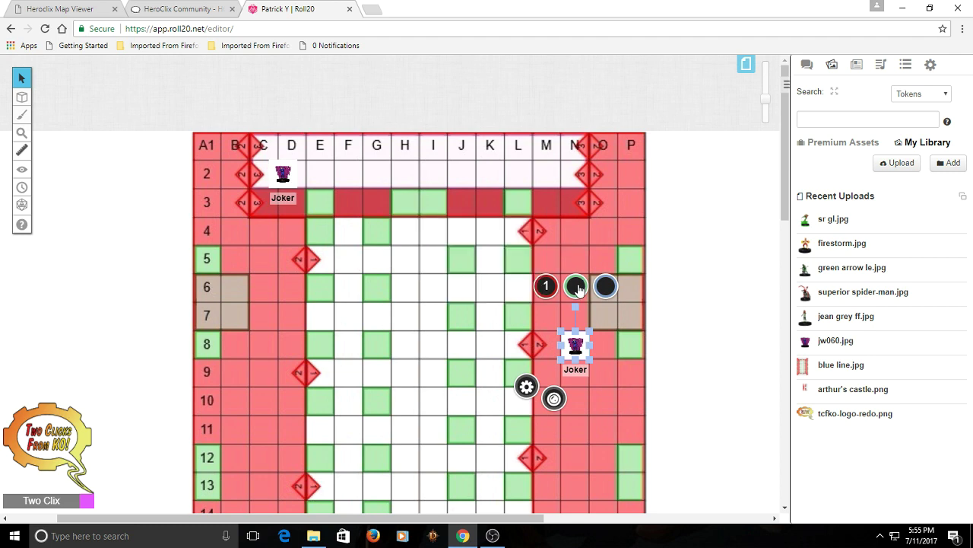
click(608, 292)
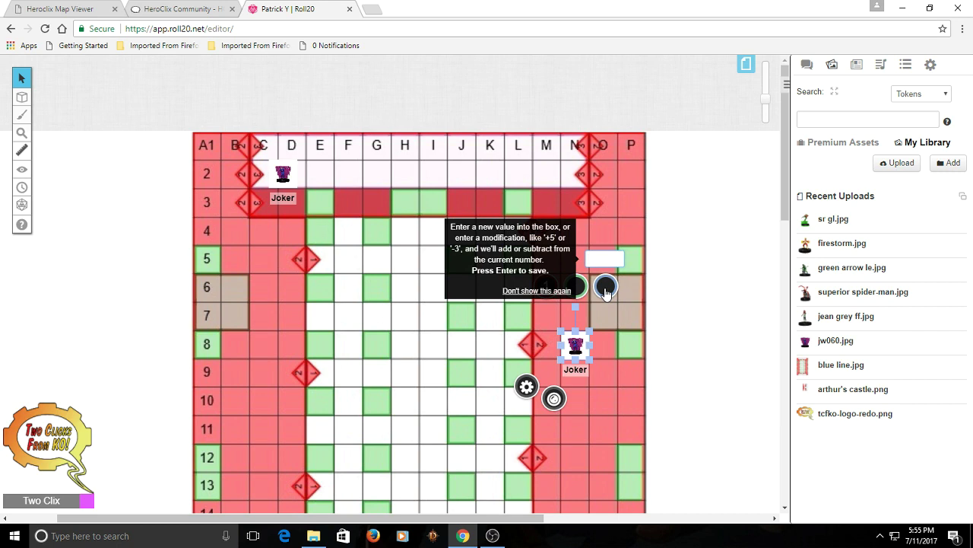
key(Return)
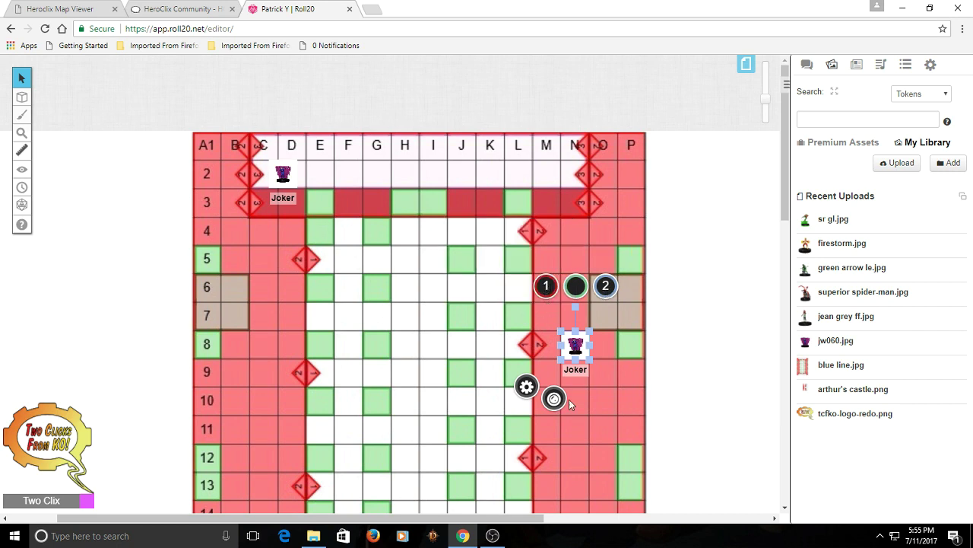